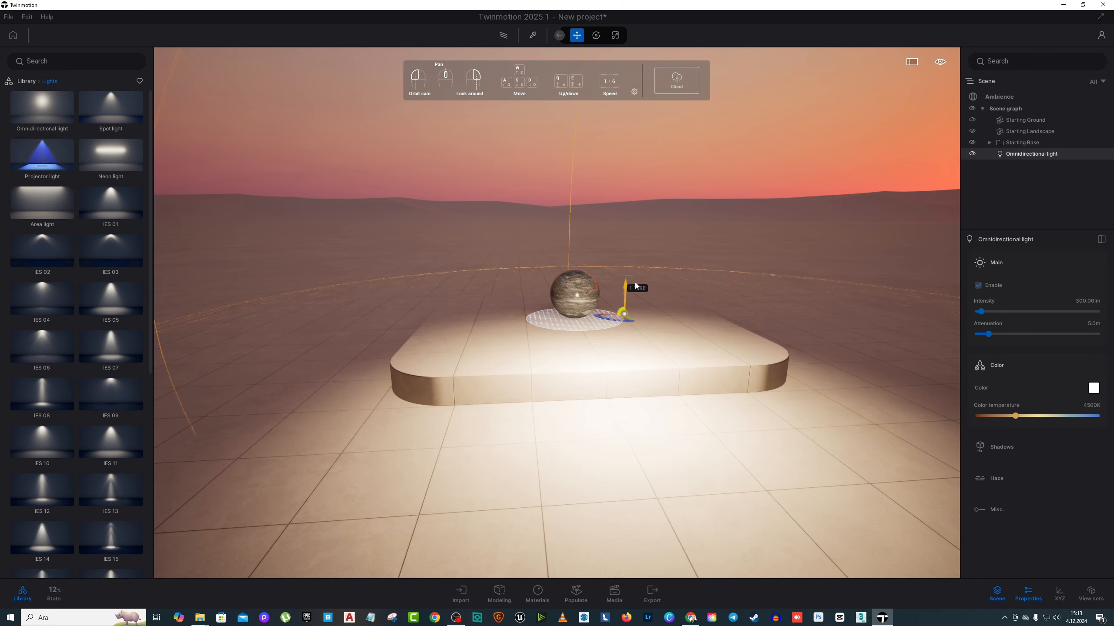
Step: Set the omnidirectional light's attenuation to 10 m
{"action": "key", "text": "s"}
{"action": "right_click_drag", "start_coordinate": [579, 220], "coordinate": [640, 222]}
{"action": "key", "text": "a"}
{"action": "left_click", "coordinate": [582, 221]}
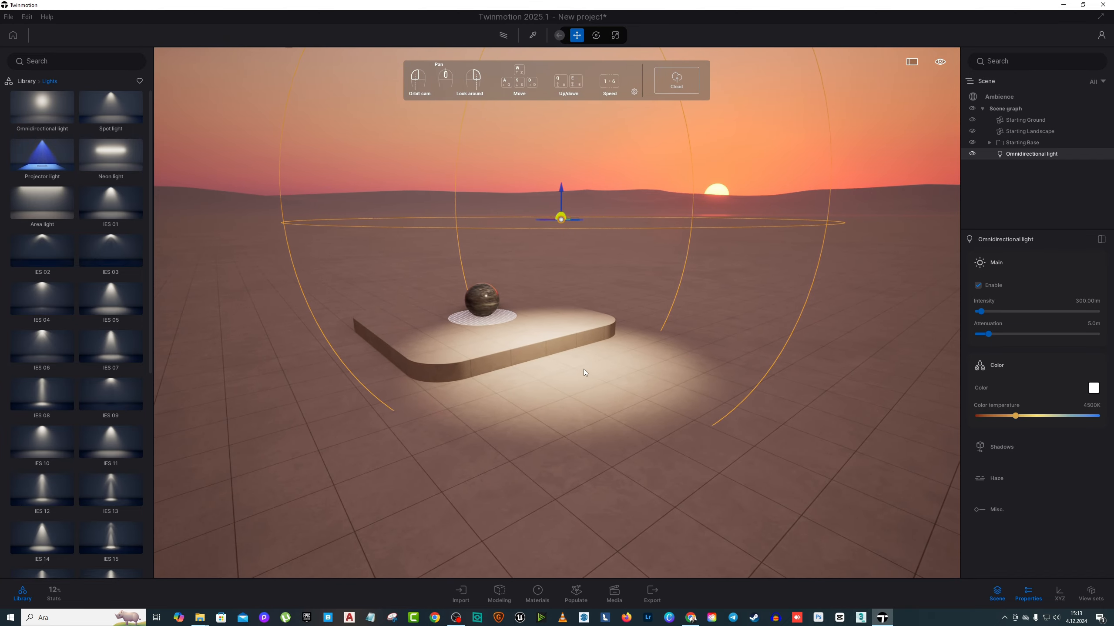
{"action": "left_click_drag", "start_coordinate": [482, 405], "coordinate": [693, 264]}
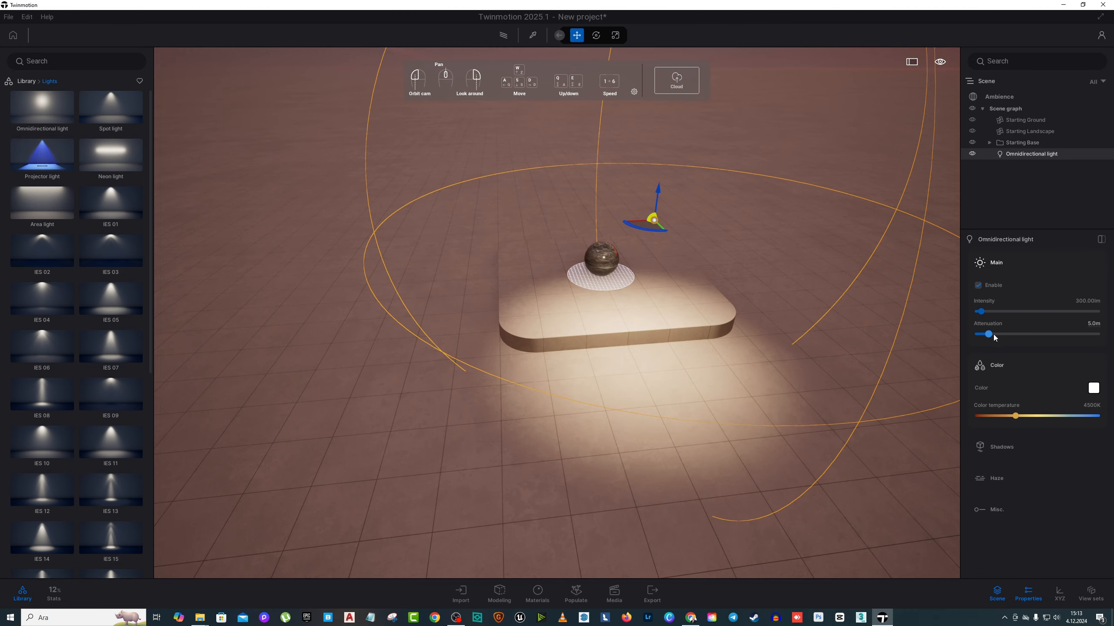
{"action": "mouse_move", "coordinate": [992, 336]}
{"action": "left_mouse_down"}
{"action": "mouse_move", "coordinate": [1037, 335]}
{"action": "mouse_move", "coordinate": [986, 334]}
{"action": "mouse_move", "coordinate": [999, 335]}
{"action": "left_mouse_up"}
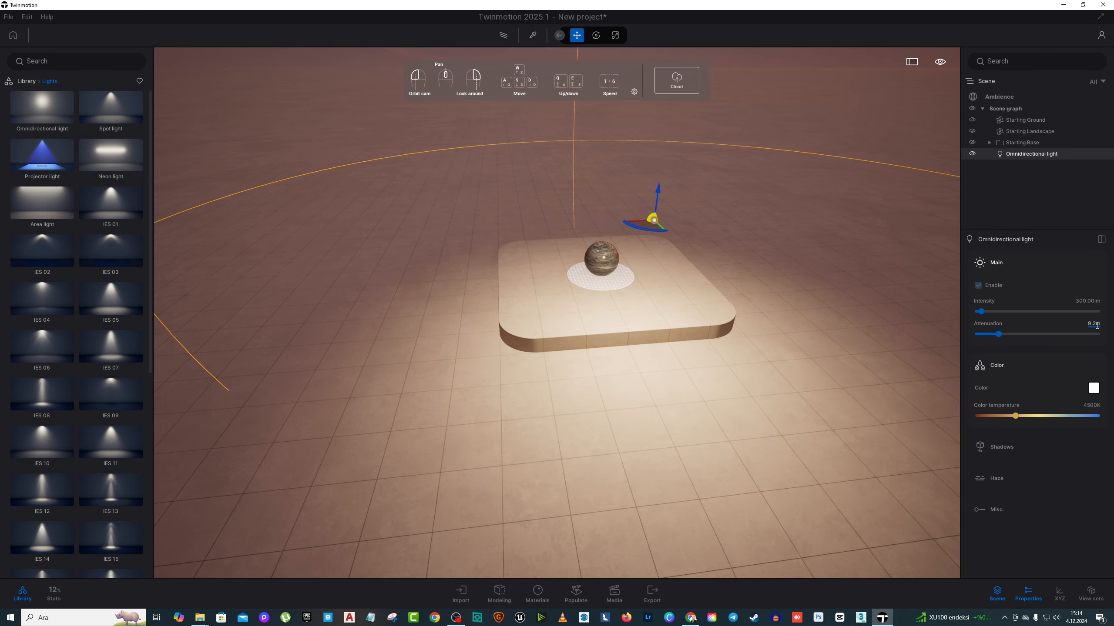
{"action": "right_click_drag", "start_coordinate": [657, 334], "coordinate": [789, 395]}
{"action": "middle_click_drag", "start_coordinate": [851, 310], "coordinate": [934, 314]}
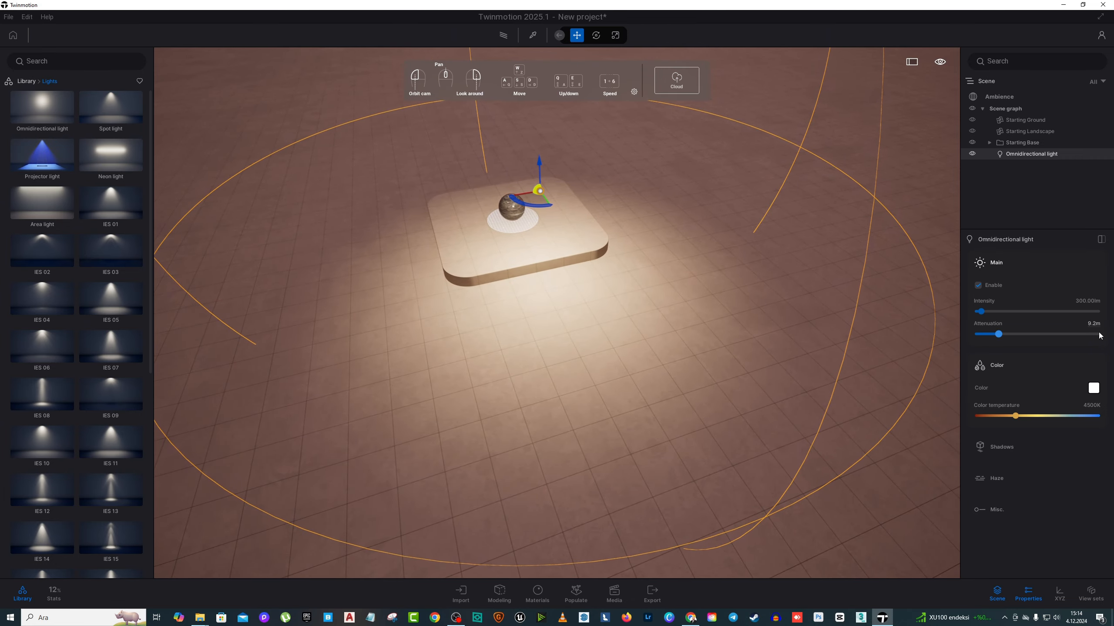
{"action": "type", "text": "0"}
{"action": "key", "text": "Return"}
{"action": "right_click_drag", "start_coordinate": [608, 235], "coordinate": [863, 253]}
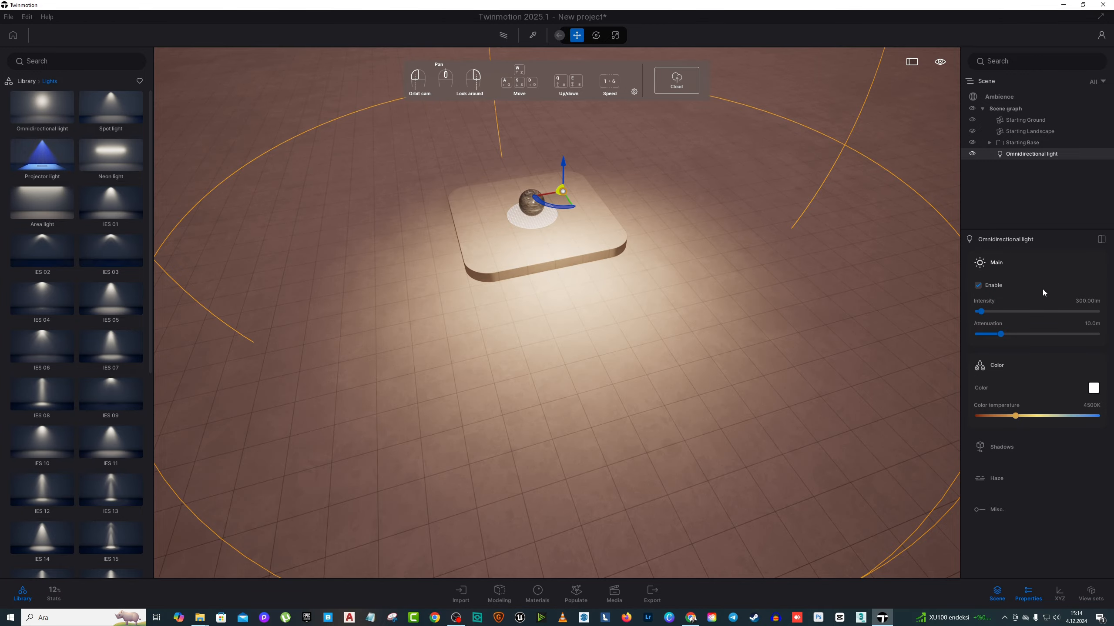
Step: Raise the omnidirectional light's intensity to about 401 lm and enable its shadows
{"action": "mouse_move", "coordinate": [981, 311]}
{"action": "left_mouse_down"}
{"action": "mouse_move", "coordinate": [1057, 311]}
{"action": "mouse_move", "coordinate": [982, 311]}
{"action": "left_mouse_up"}
{"action": "left_click", "coordinate": [1008, 449]}
{"action": "left_click", "coordinate": [976, 469]}
{"action": "right_click_drag", "start_coordinate": [608, 289], "coordinate": [632, 206]}
{"action": "scroll", "coordinate": [576, 328], "scroll_direction": "up", "scroll_amount": 3}
{"action": "right_click_drag", "start_coordinate": [576, 328], "coordinate": [638, 362]}
{"action": "scroll", "coordinate": [639, 362], "scroll_direction": "down", "scroll_amount": 2}
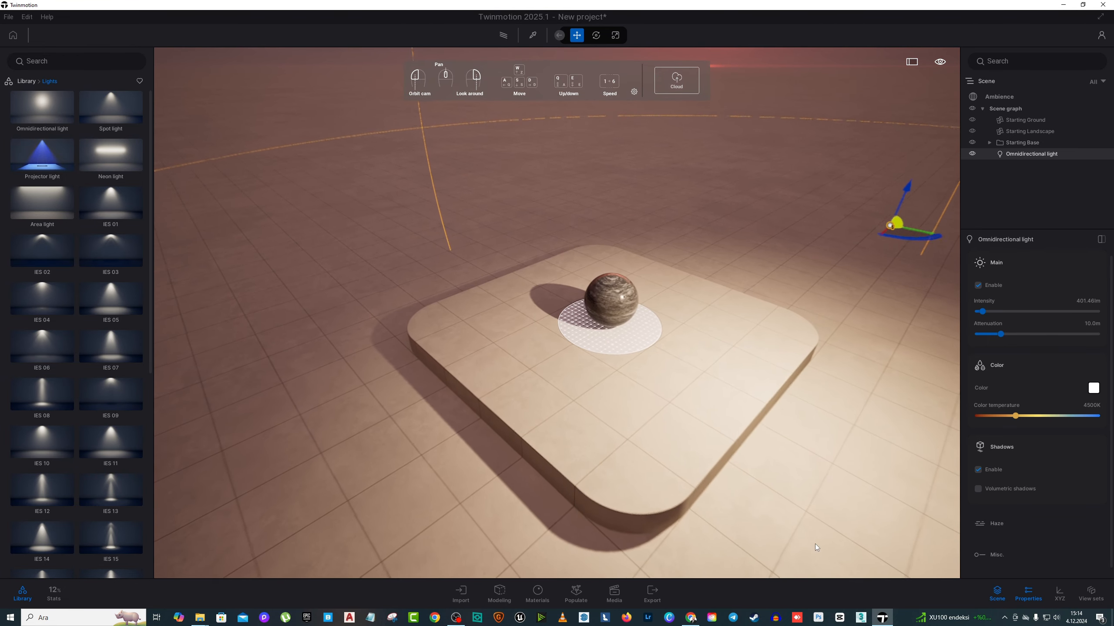
Step: Turn the omnidirectional light's shadows off and back on to compare their effect on the sphere and base
{"action": "left_click", "coordinate": [977, 470]}
{"action": "left_click_drag", "start_coordinate": [668, 449], "coordinate": [597, 393]}
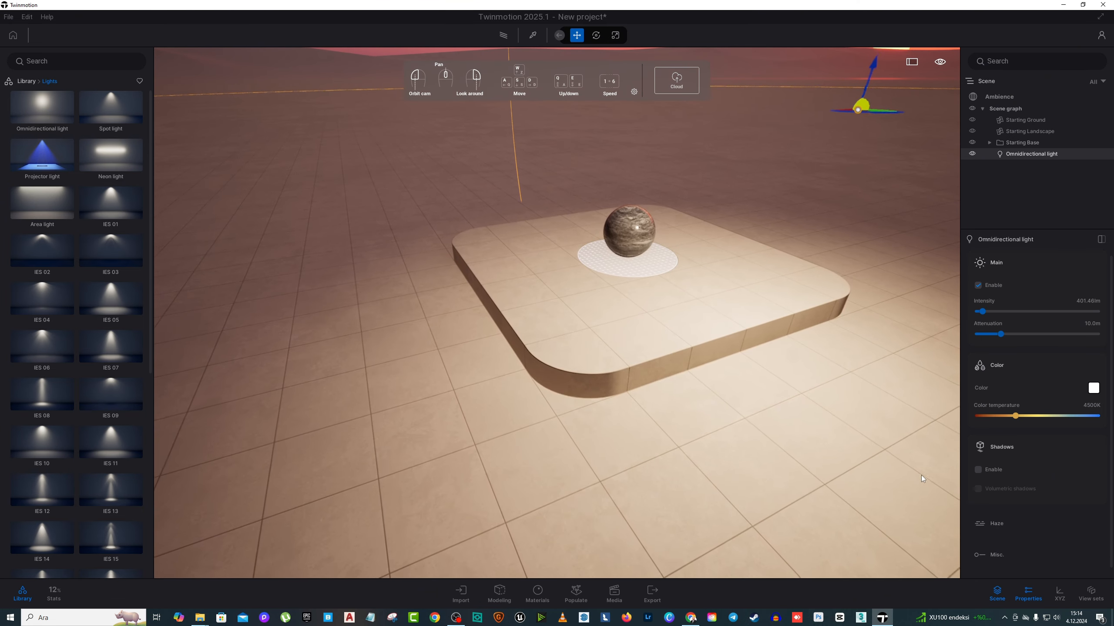
{"action": "left_click", "coordinate": [977, 469]}
{"action": "left_click_drag", "start_coordinate": [672, 397], "coordinate": [633, 273]}
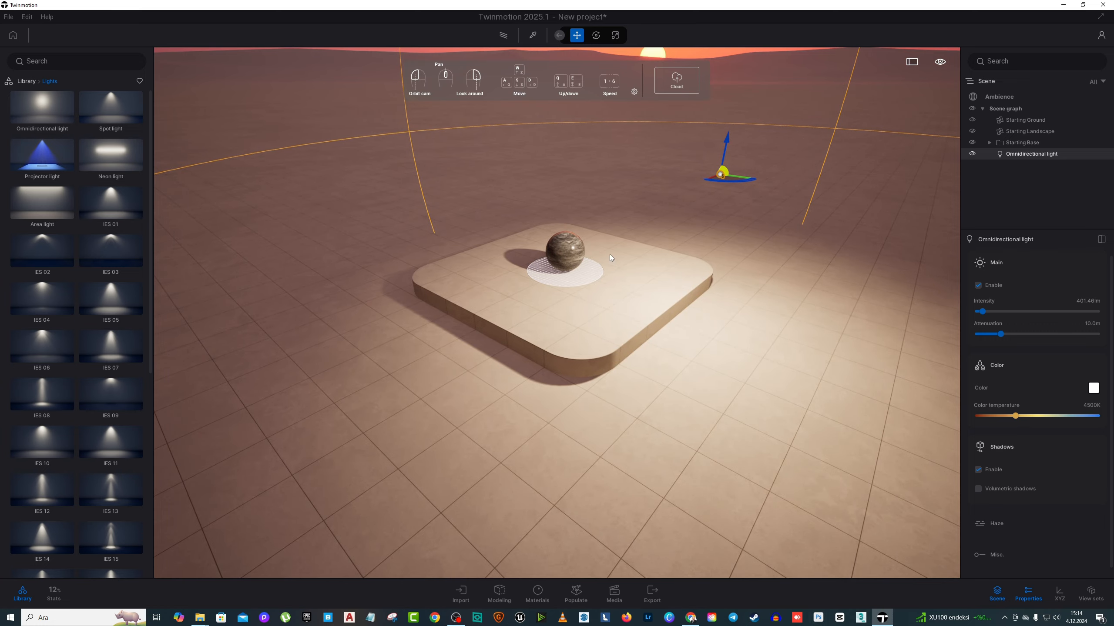
{"action": "left_click_drag", "start_coordinate": [666, 294], "coordinate": [749, 284]}
Step: Delete the omnidirectional light and place a spot light above the sphere on the base
{"action": "key", "text": "Delete"}
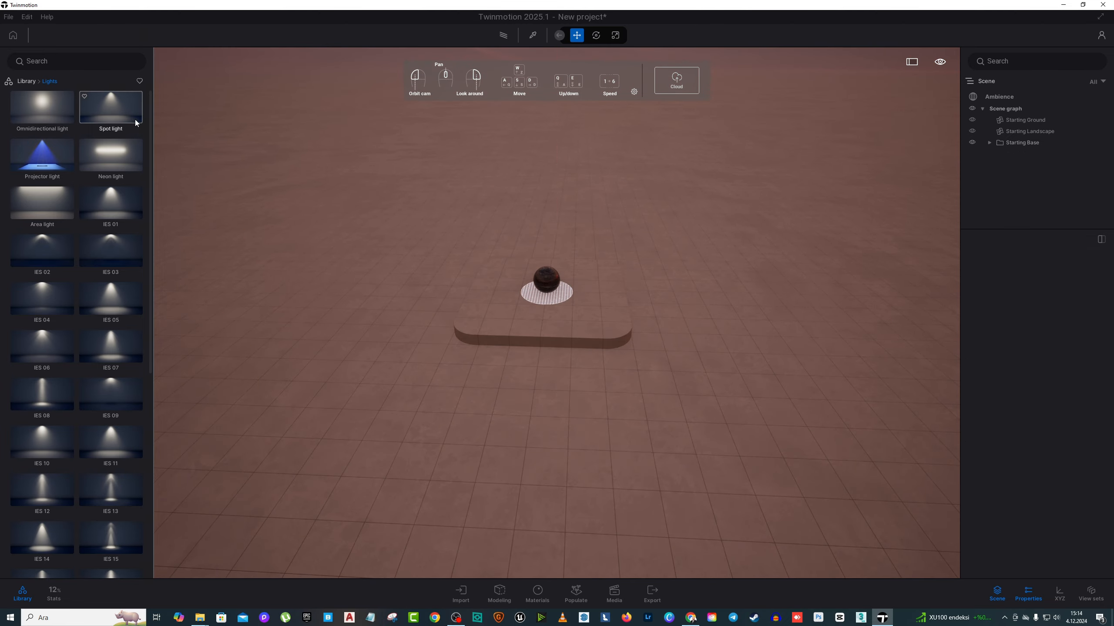
{"action": "left_click_drag", "start_coordinate": [166, 147], "coordinate": [412, 95]}
{"action": "left_click_drag", "start_coordinate": [372, 259], "coordinate": [600, 481]}
{"action": "middle_click_drag", "start_coordinate": [612, 468], "coordinate": [612, 388]}
{"action": "scroll", "coordinate": [613, 467], "scroll_direction": "up", "scroll_amount": 2}
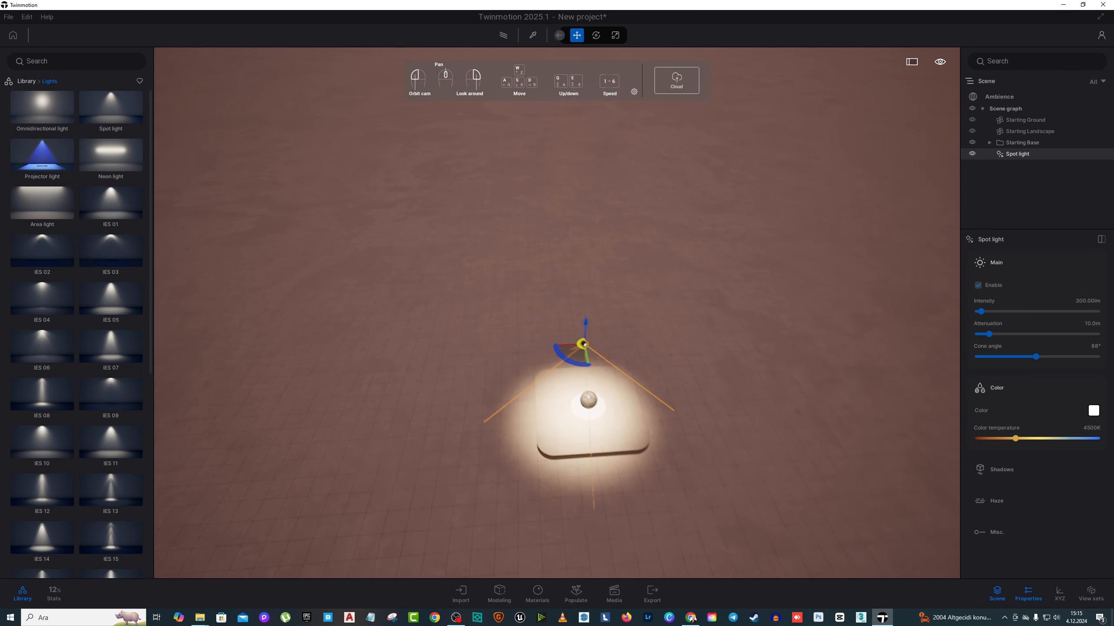
Step: Raise the spot light higher above the base
{"action": "key", "text": "w"}
{"action": "right_click_drag", "start_coordinate": [614, 432], "coordinate": [619, 381]}
{"action": "key", "text": "q"}
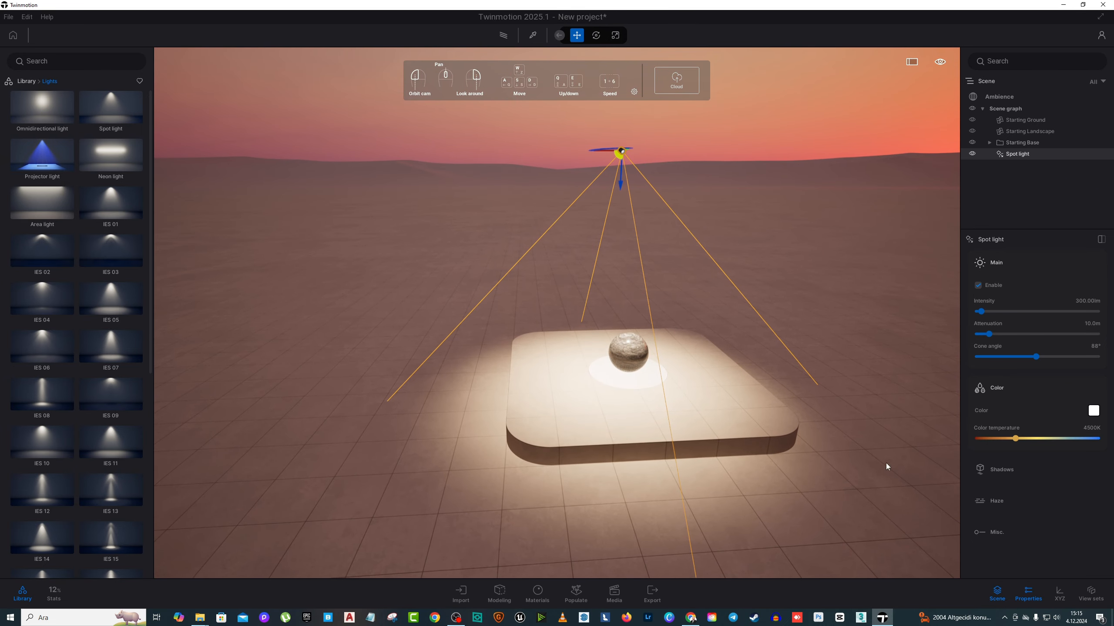
{"action": "key", "text": "s"}
{"action": "left_click_drag", "start_coordinate": [612, 200], "coordinate": [618, 138]}
Step: Enable haze for the spot light and lower the haze intensity to about 15%
{"action": "left_click", "coordinate": [996, 502]}
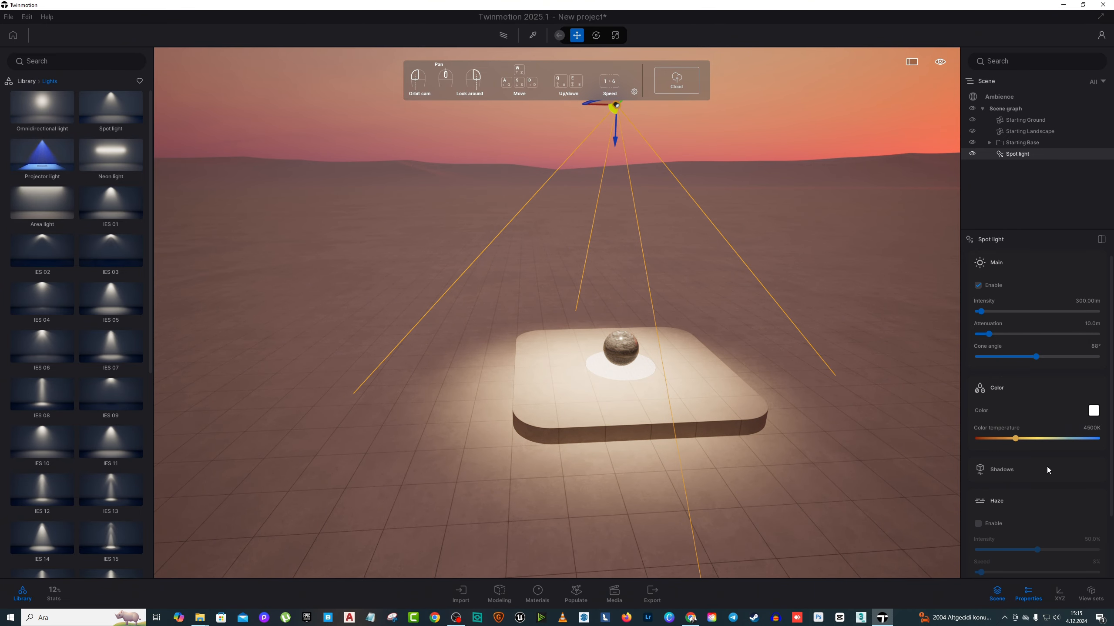
{"action": "left_click", "coordinate": [979, 523]}
{"action": "right_click_drag", "start_coordinate": [833, 361], "coordinate": [759, 287]}
{"action": "key", "text": "e"}
{"action": "key", "text": "d"}
{"action": "key", "text": "w"}
{"action": "key", "text": "s"}
{"action": "left_click_drag", "start_coordinate": [1037, 550], "coordinate": [995, 550]}
{"action": "key", "text": "s"}
{"action": "right_click_drag", "start_coordinate": [686, 334], "coordinate": [704, 318]}
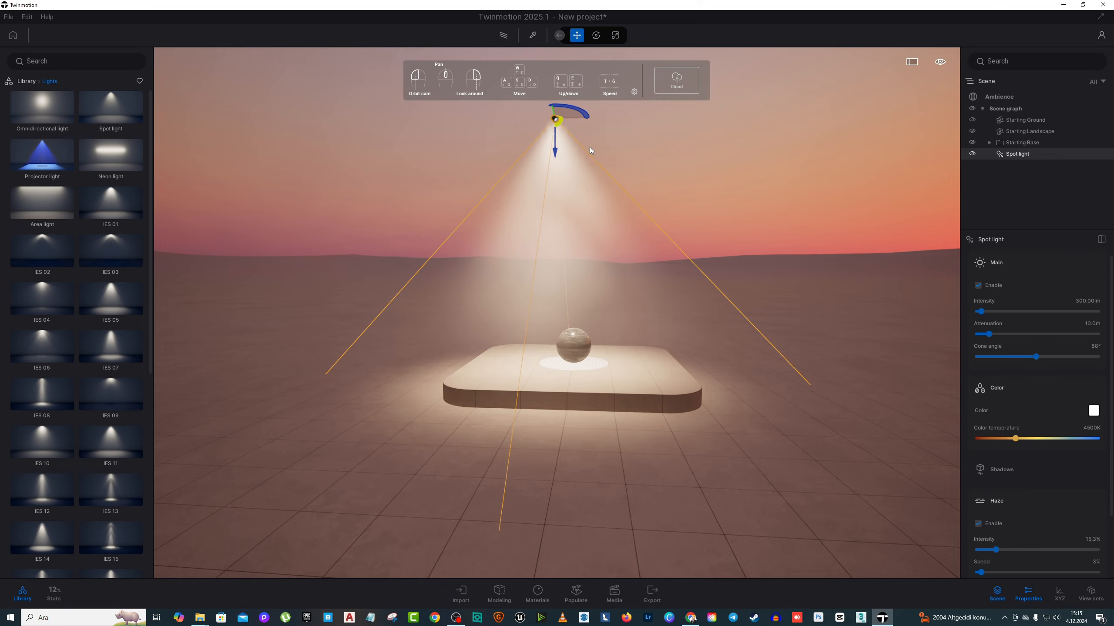
Step: Shift the spot light sideways by about 0.6 m so it sits over the sphere
{"action": "left_click_drag", "start_coordinate": [569, 119], "coordinate": [594, 121]}
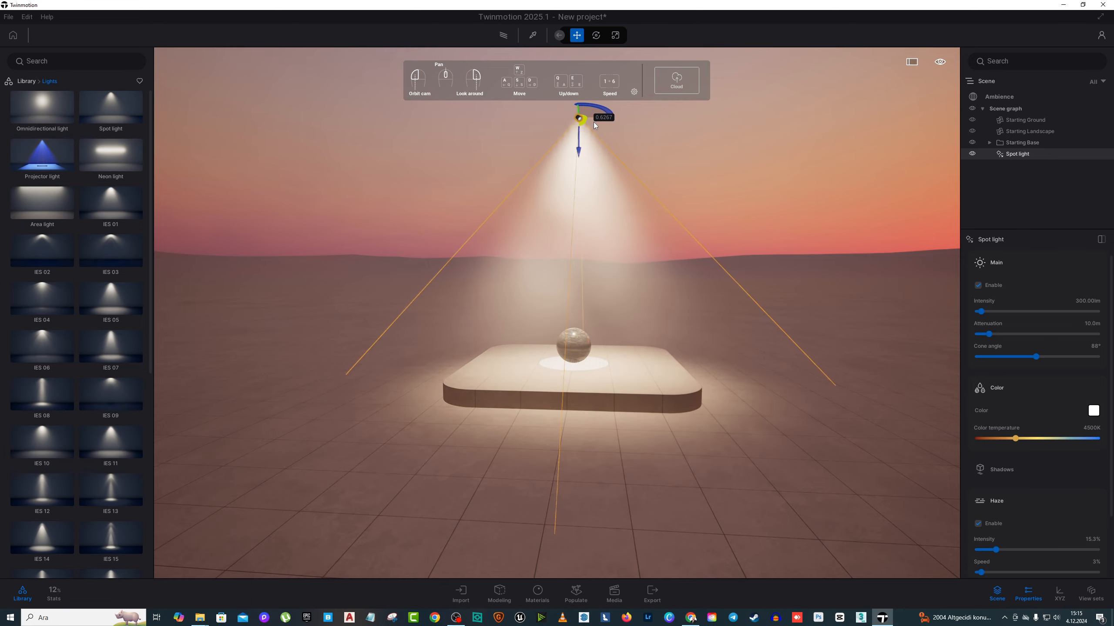
{"action": "mouse_move", "coordinate": [601, 275]}
{"action": "right_mouse_down"}
{"action": "mouse_move", "coordinate": [670, 302]}
{"action": "mouse_move", "coordinate": [724, 292]}
{"action": "mouse_move", "coordinate": [614, 292]}
{"action": "right_mouse_up"}
{"action": "key", "text": "w"}
{"action": "key", "text": "s"}
{"action": "key", "text": "d"}
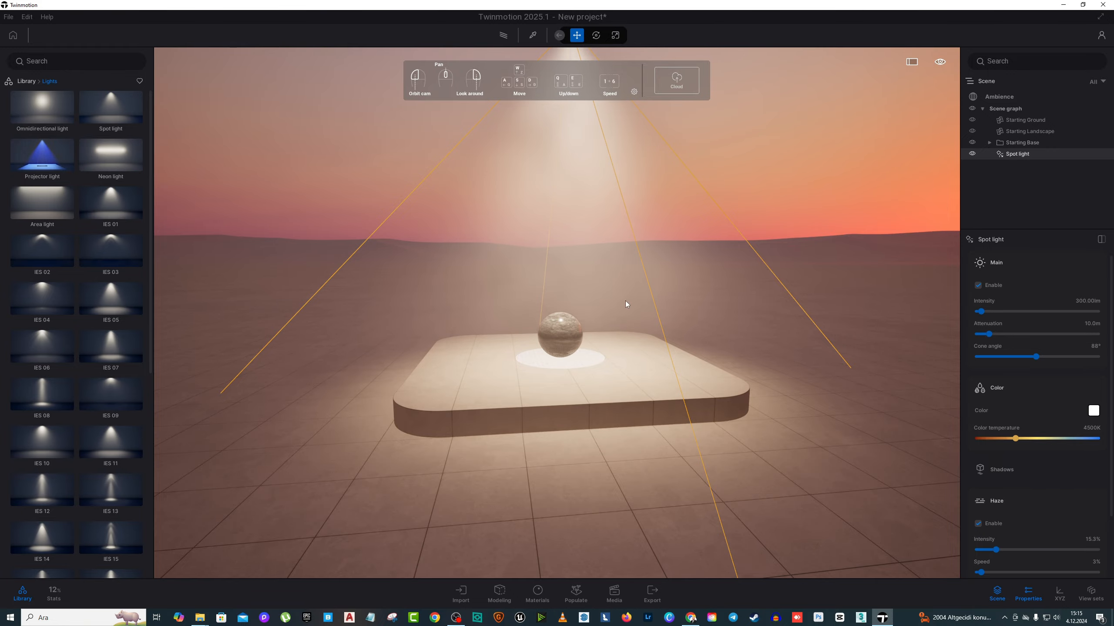
{"action": "key", "text": "s"}
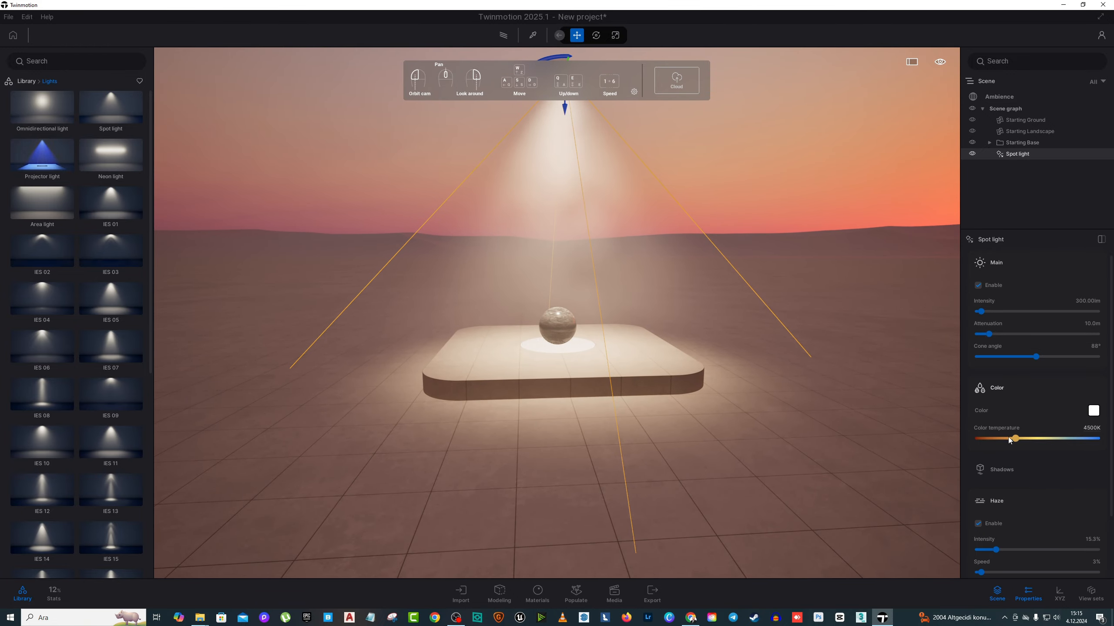
Step: Try cooler color temperatures on the spot light and settle on about 6460 K
{"action": "mouse_move", "coordinate": [1009, 439]}
{"action": "left_mouse_down"}
{"action": "mouse_move", "coordinate": [998, 438]}
{"action": "mouse_move", "coordinate": [1090, 440]}
{"action": "mouse_move", "coordinate": [1031, 440]}
{"action": "left_mouse_up"}
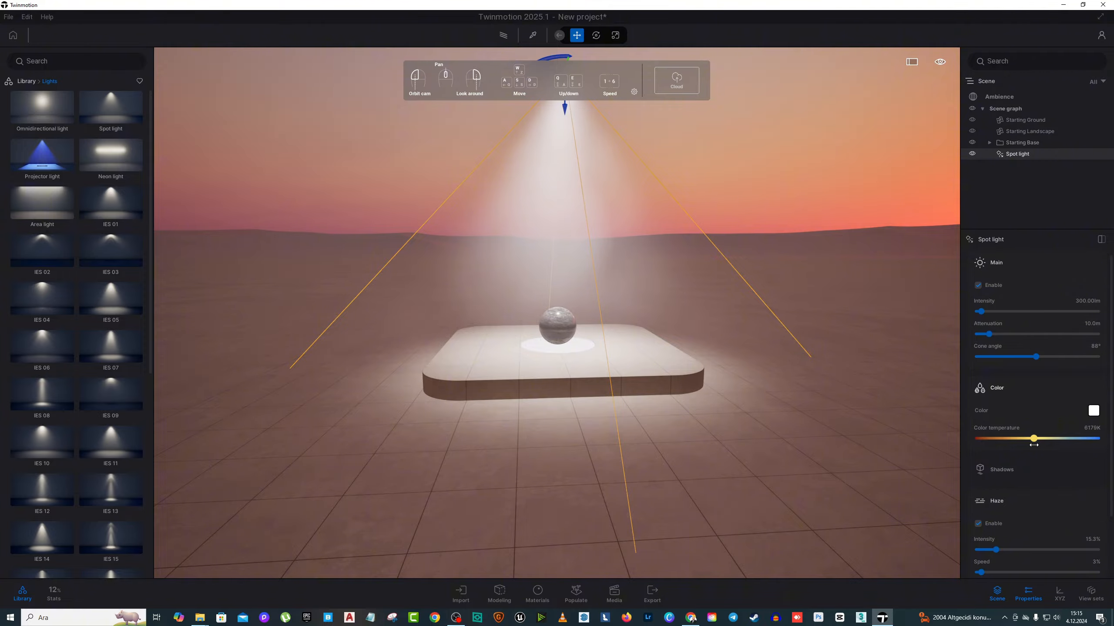
{"action": "left_click_drag", "start_coordinate": [1034, 438], "coordinate": [1041, 438]}
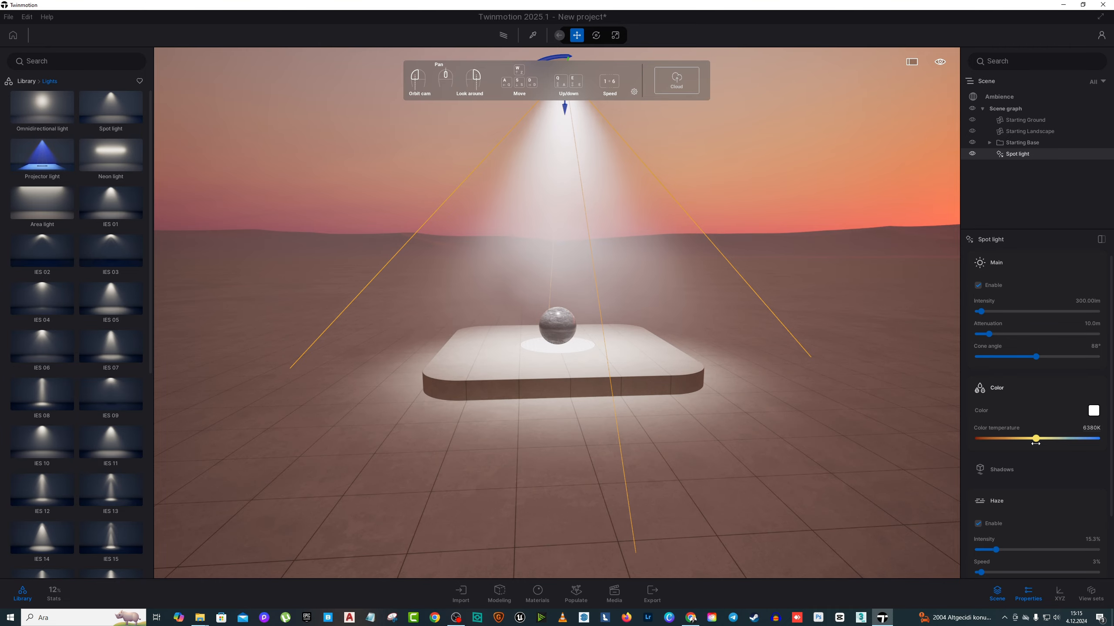
{"action": "left_click_drag", "start_coordinate": [777, 367], "coordinate": [586, 251]}
{"action": "scroll", "coordinate": [636, 360], "scroll_direction": "up", "scroll_amount": 2}
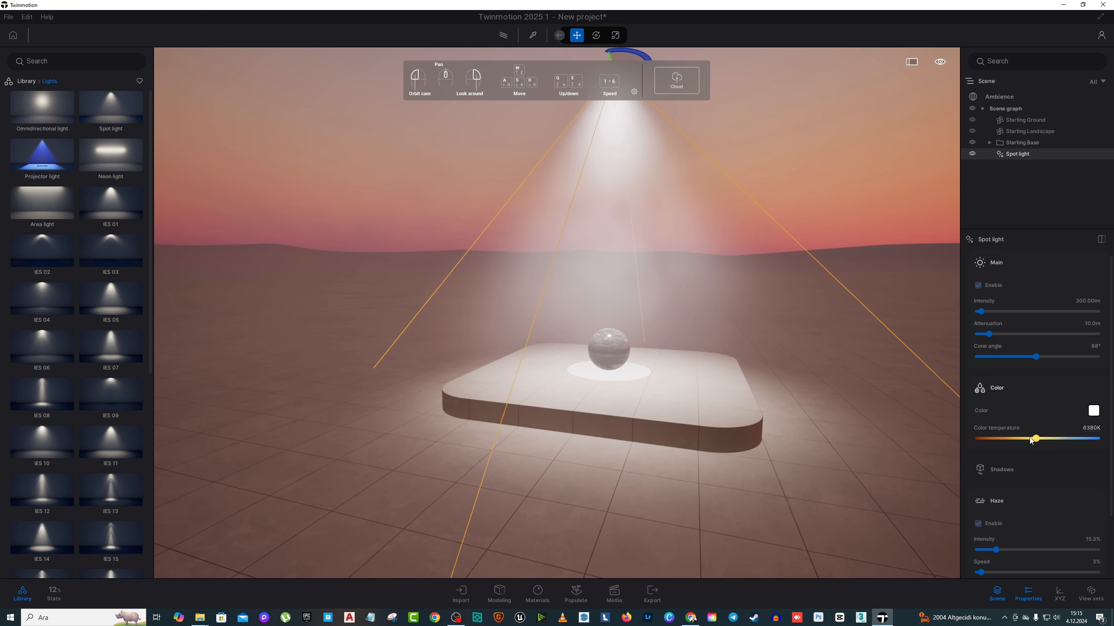
{"action": "left_click_drag", "start_coordinate": [999, 438], "coordinate": [1040, 438]}
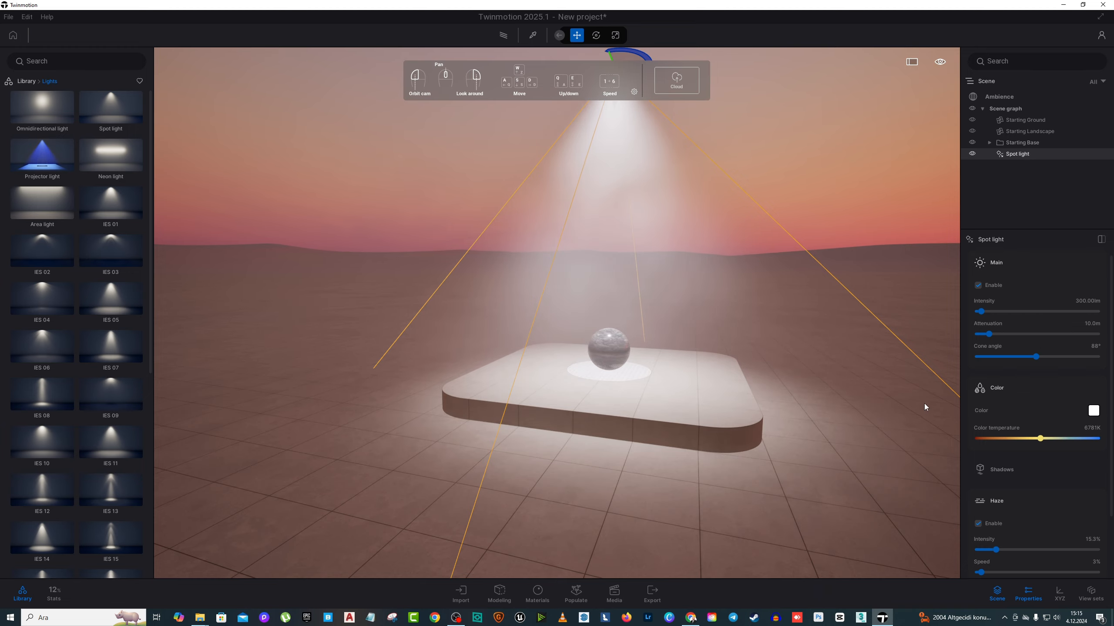
{"action": "key", "text": "a"}
{"action": "right_click_drag", "start_coordinate": [751, 318], "coordinate": [911, 312]}
{"action": "key", "text": "s"}
{"action": "key", "text": "w"}
{"action": "key", "text": "a"}
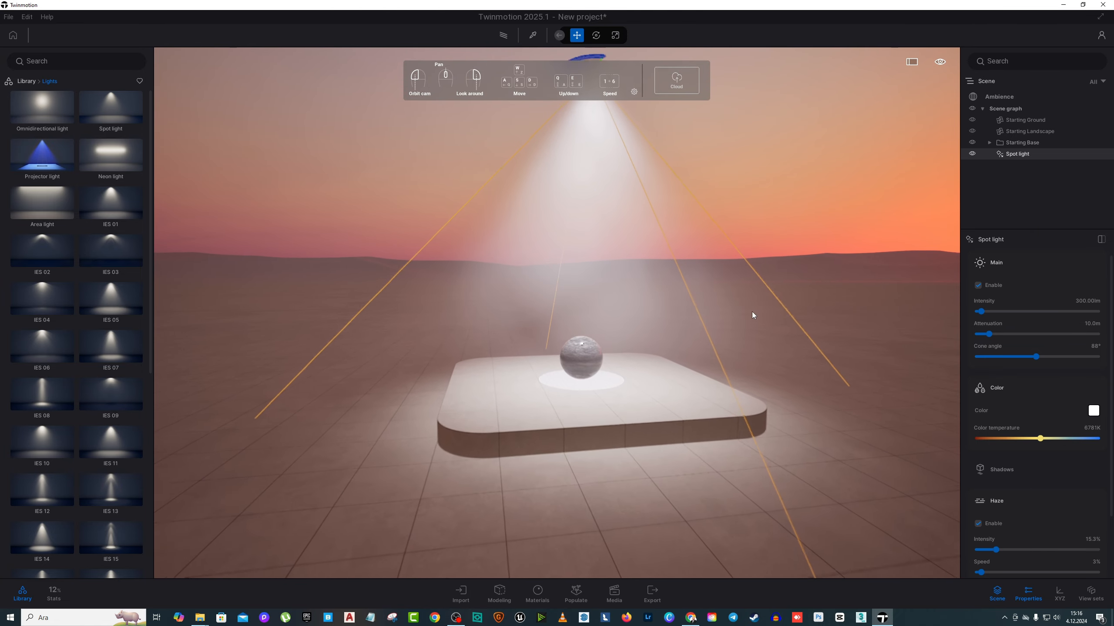
{"action": "mouse_move", "coordinate": [1040, 438]}
{"action": "left_mouse_down"}
{"action": "mouse_move", "coordinate": [997, 438]}
{"action": "mouse_move", "coordinate": [1054, 439]}
{"action": "left_mouse_up"}
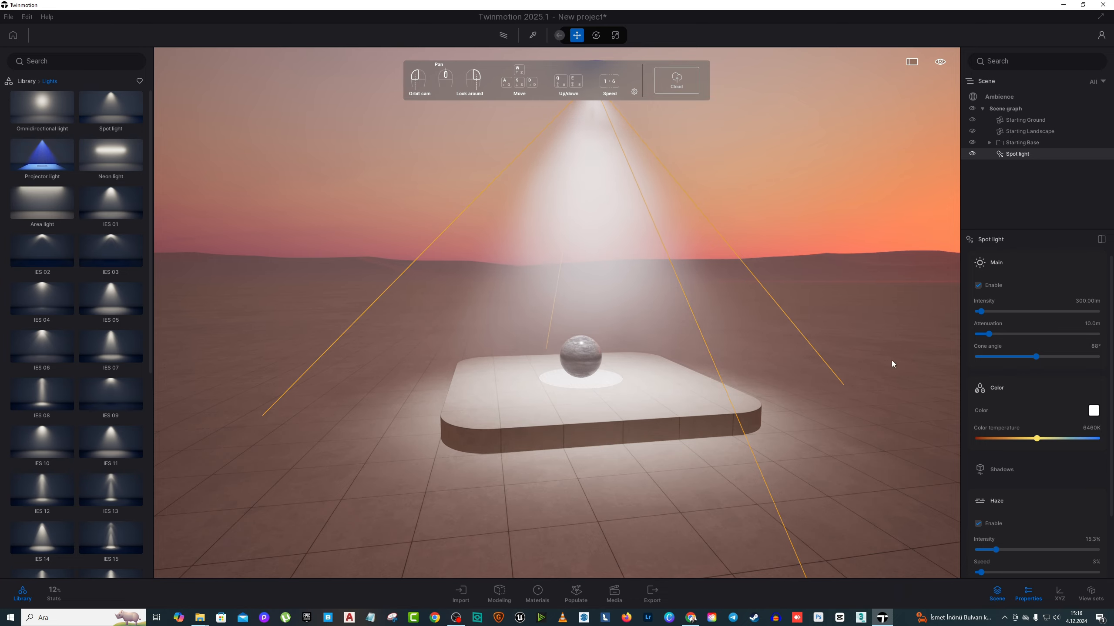
Step: Delete the spot light and place a projector light above the ground beside the base
{"action": "scroll", "coordinate": [767, 314], "scroll_direction": "down", "scroll_amount": 5}
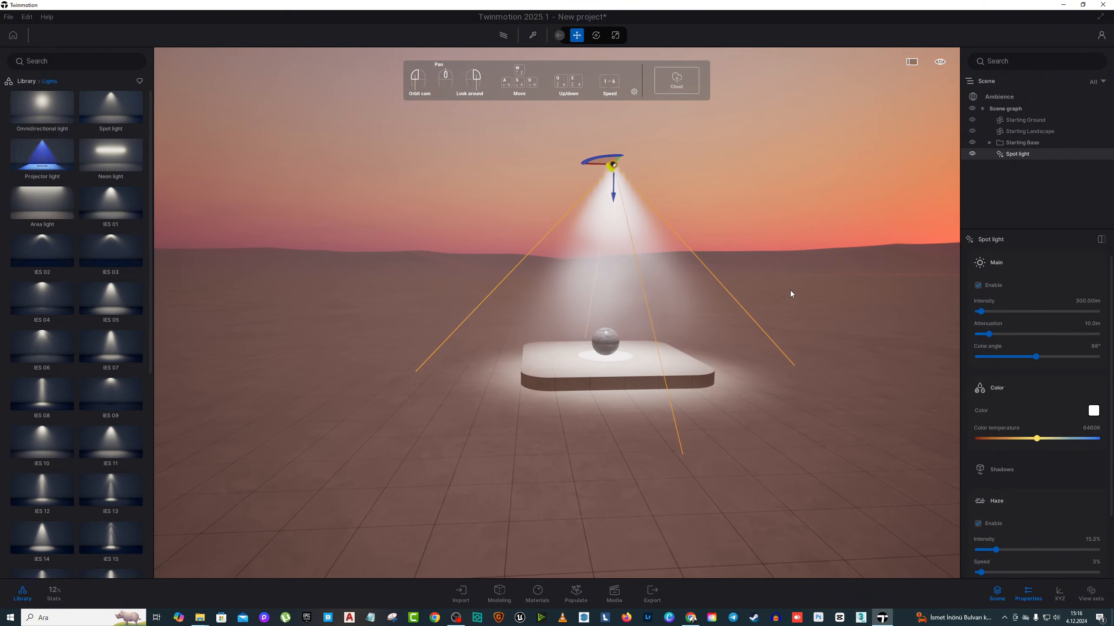
{"action": "key", "text": "Delete"}
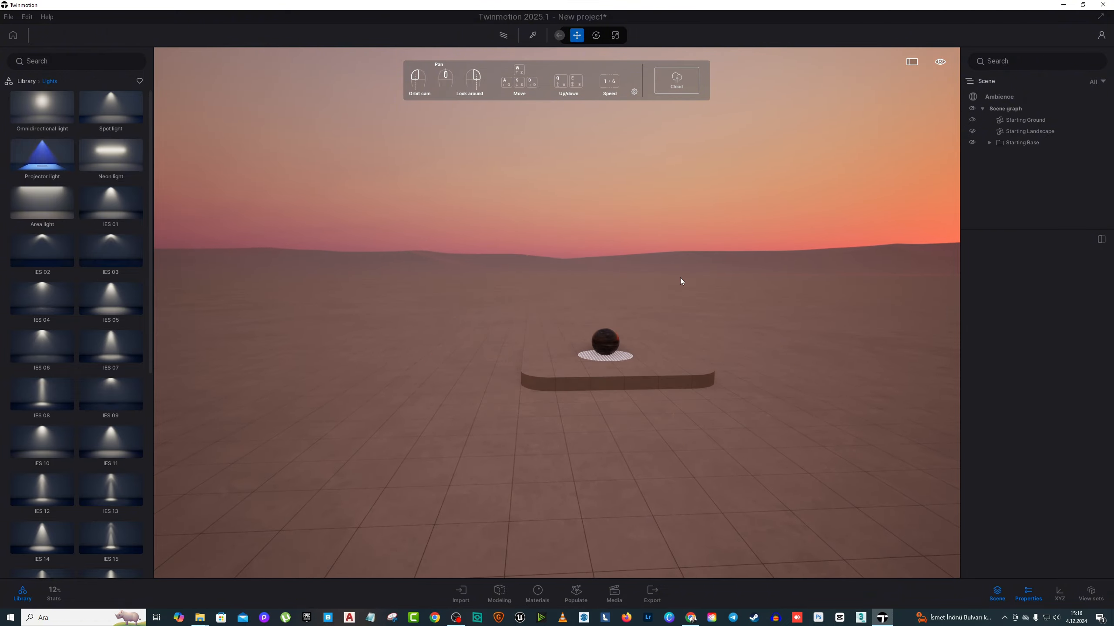
{"action": "right_click_drag", "start_coordinate": [515, 257], "coordinate": [533, 274]}
{"action": "key", "text": "w"}
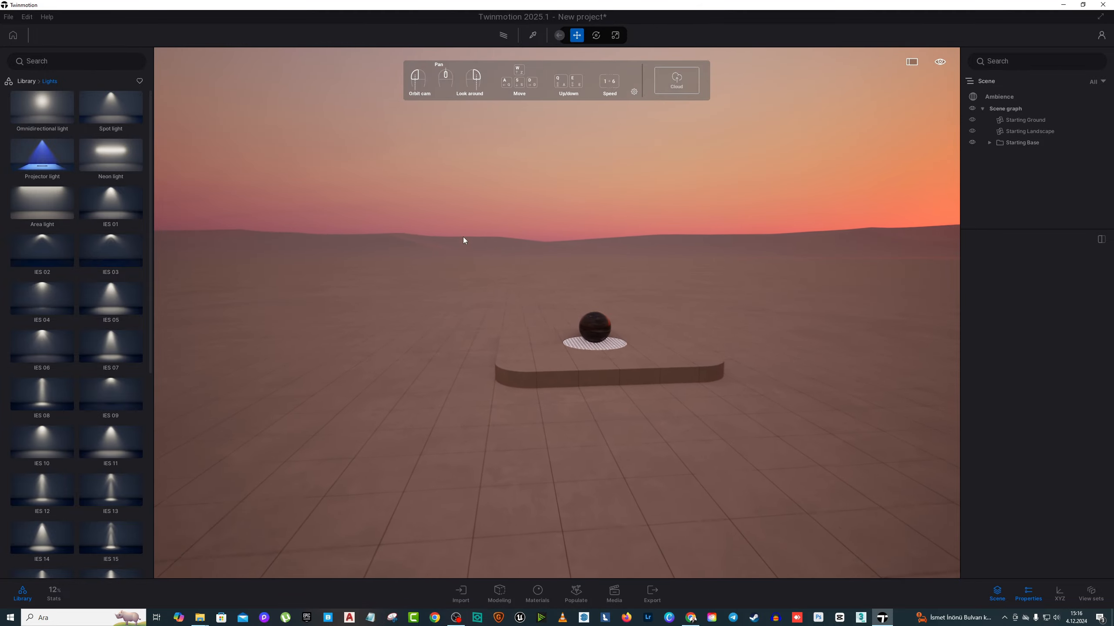
{"action": "left_click_drag", "start_coordinate": [40, 157], "coordinate": [462, 181]}
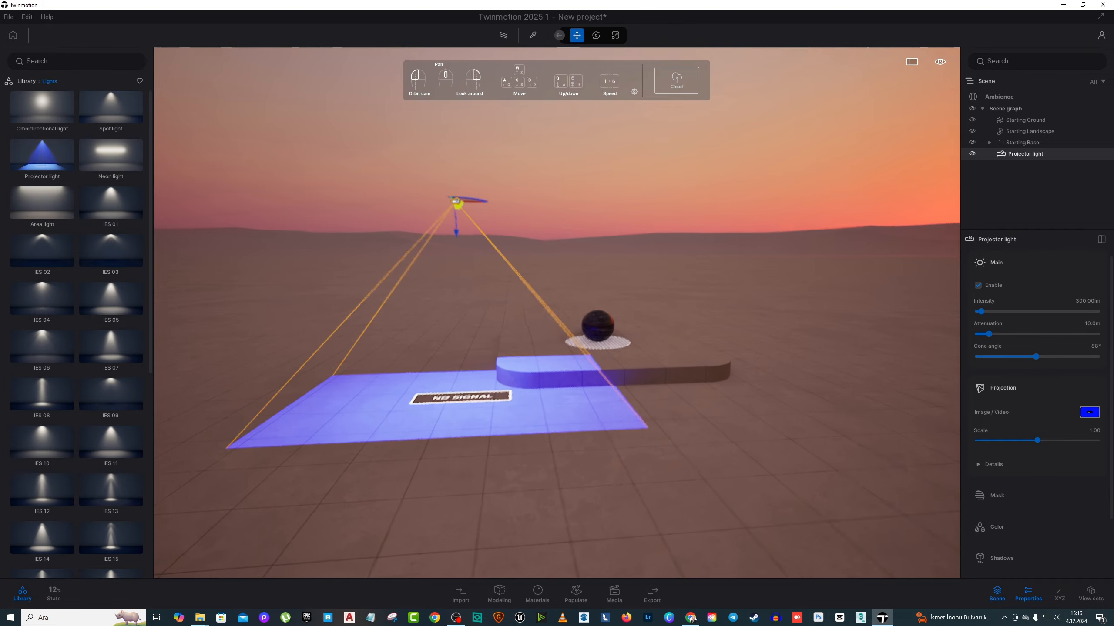
Step: Move the projector light away from the base so its whole projection falls on the open ground
{"action": "key", "text": "w"}
{"action": "key", "text": "a"}
{"action": "right_click_drag", "start_coordinate": [462, 182], "coordinate": [493, 210]}
{"action": "key", "text": "s"}
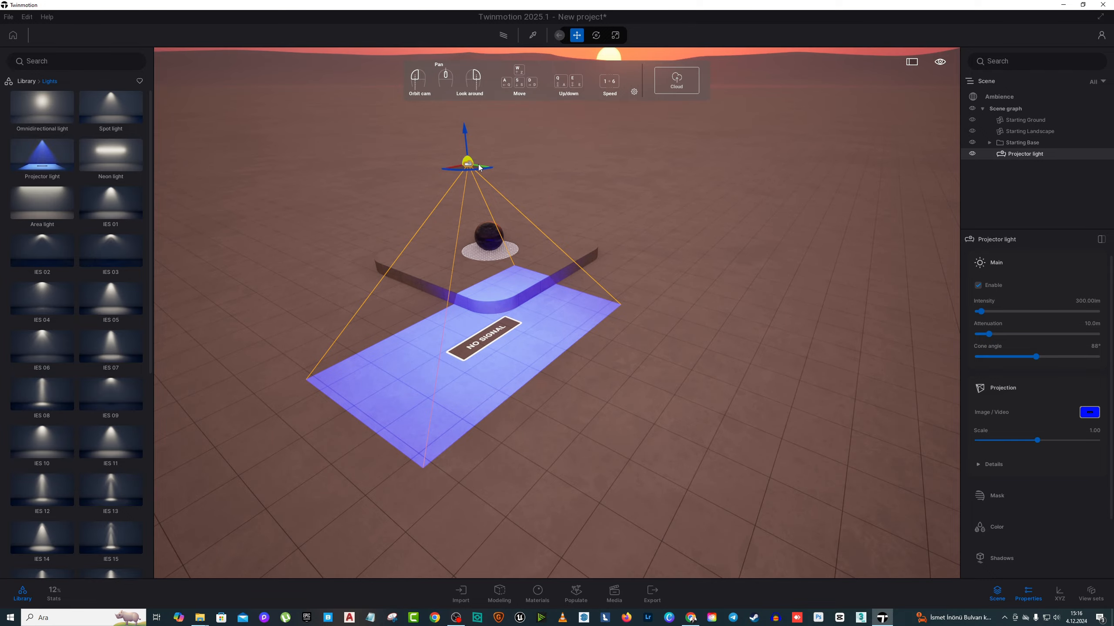
{"action": "left_click_drag", "start_coordinate": [478, 164], "coordinate": [721, 422]}
{"action": "right_click_drag", "start_coordinate": [720, 418], "coordinate": [710, 409]}
{"action": "key", "text": "d"}
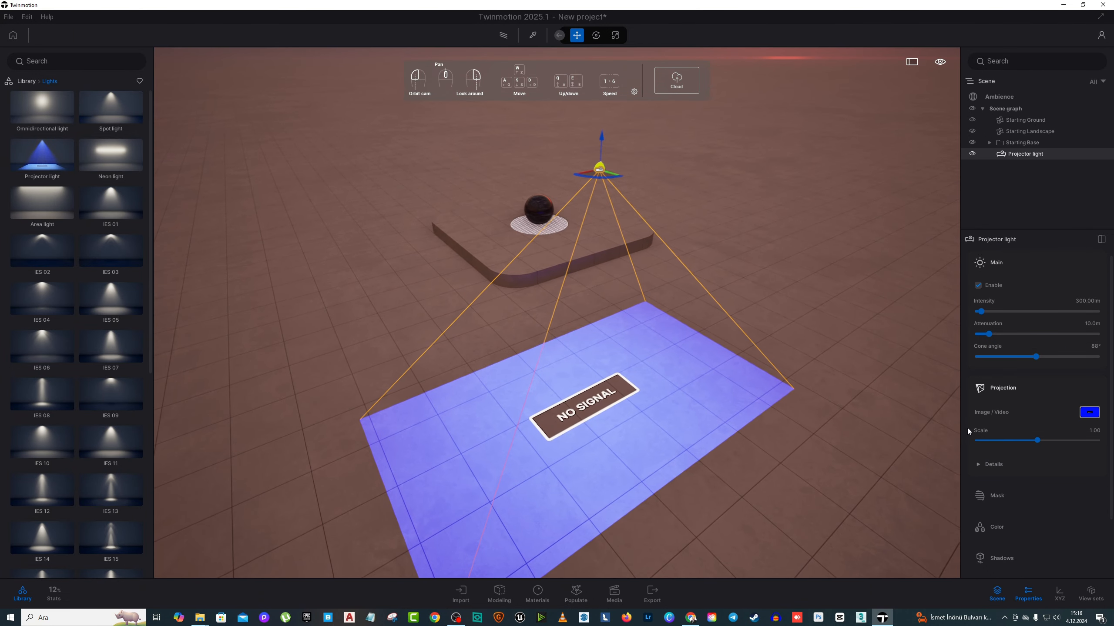
Step: Load the video 11357602-hd_1920_1080_30fps.mp4 from the Burj Khalifa folder as the projector light's projected image
{"action": "left_click", "coordinate": [1088, 414]}
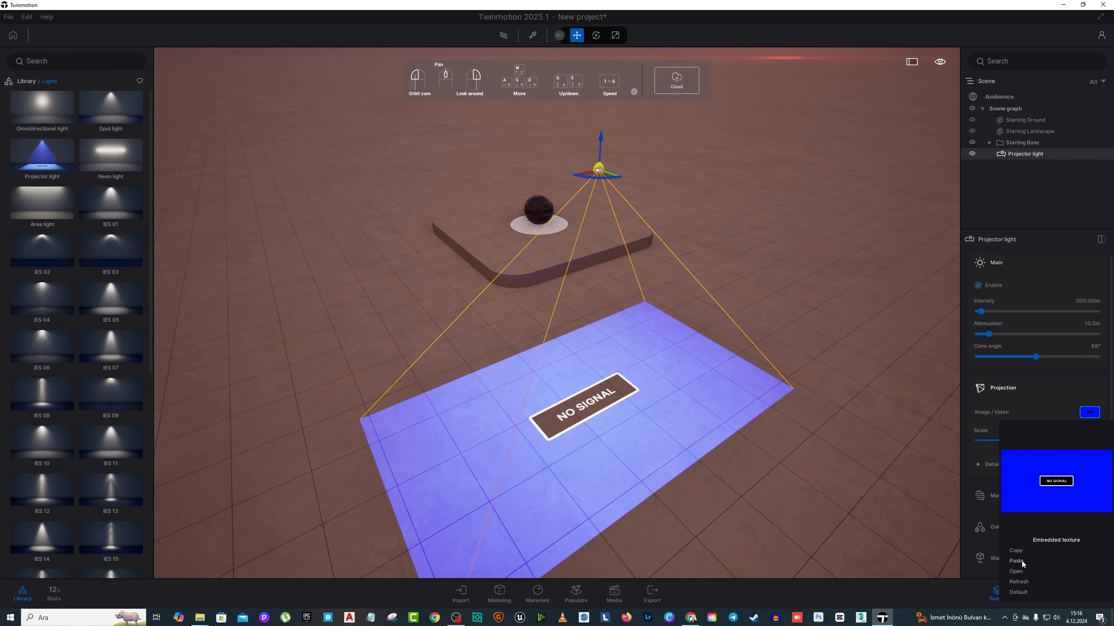
{"action": "left_click", "coordinate": [1015, 571]}
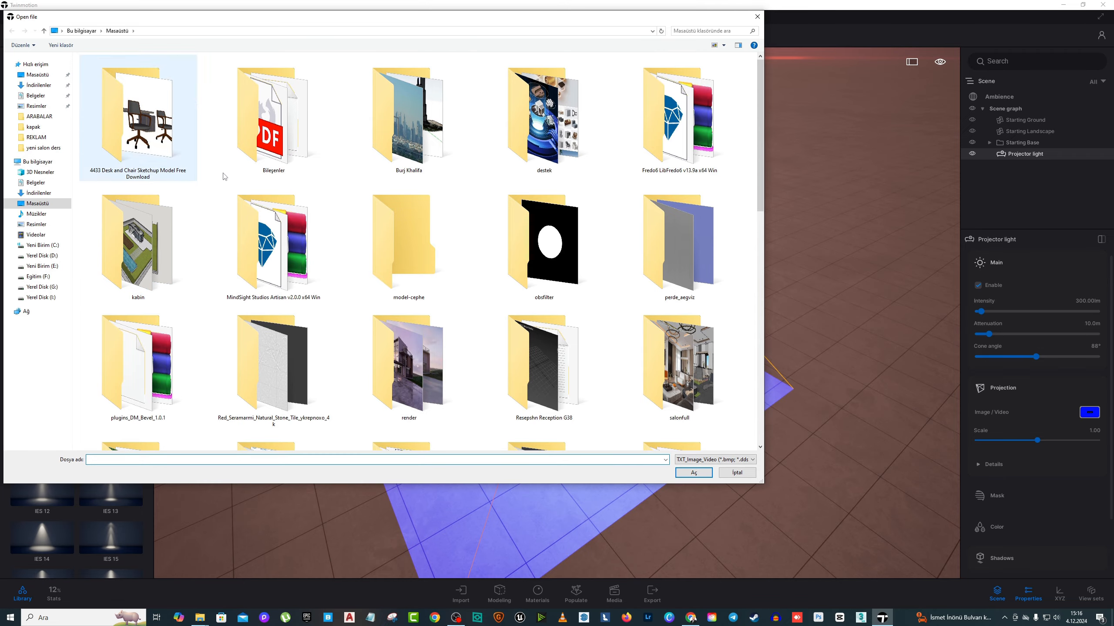
{"action": "double_click", "coordinate": [417, 149]}
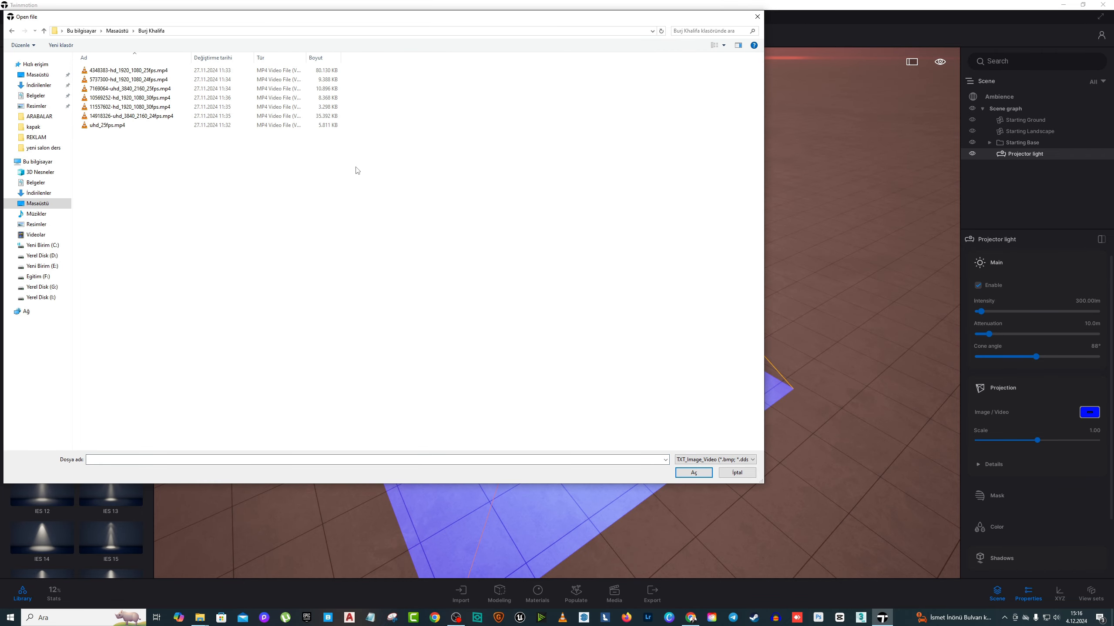
{"action": "left_click", "coordinate": [139, 107]}
{"action": "left_click", "coordinate": [693, 472]}
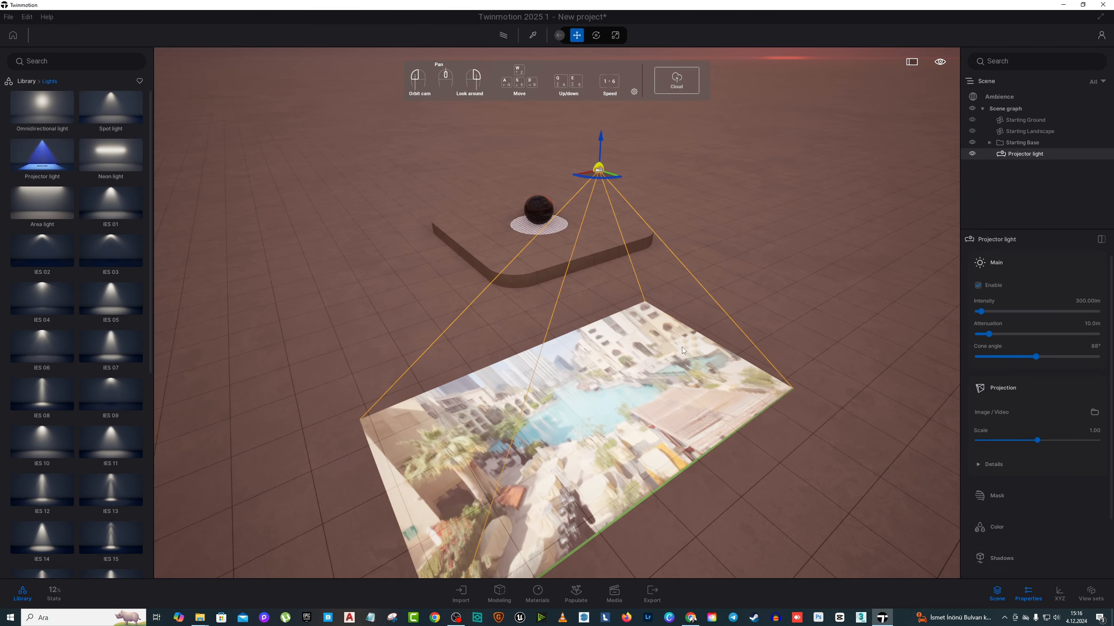
Step: Search the library for "Box" and place a Box 1m on the open ground beside the base
{"action": "left_click_drag", "start_coordinate": [682, 347], "coordinate": [702, 302]}
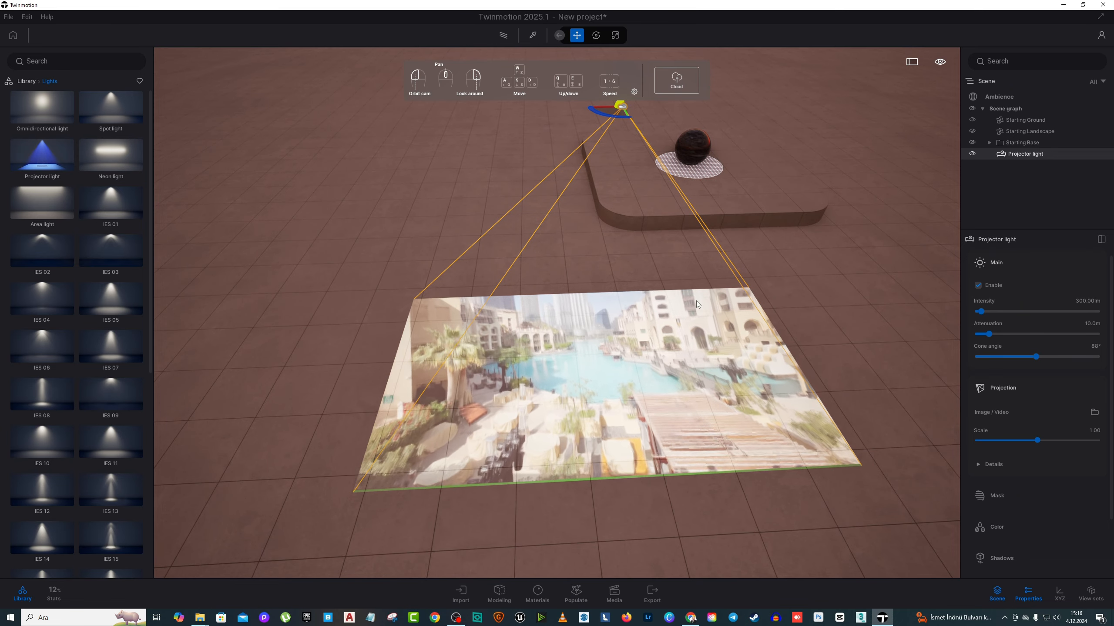
{"action": "right_click_drag", "start_coordinate": [666, 291], "coordinate": [568, 285]}
{"action": "mouse_move", "coordinate": [568, 284]}
{"action": "left_mouse_down"}
{"action": "mouse_move", "coordinate": [526, 268]}
{"action": "mouse_move", "coordinate": [557, 281]}
{"action": "left_mouse_up"}
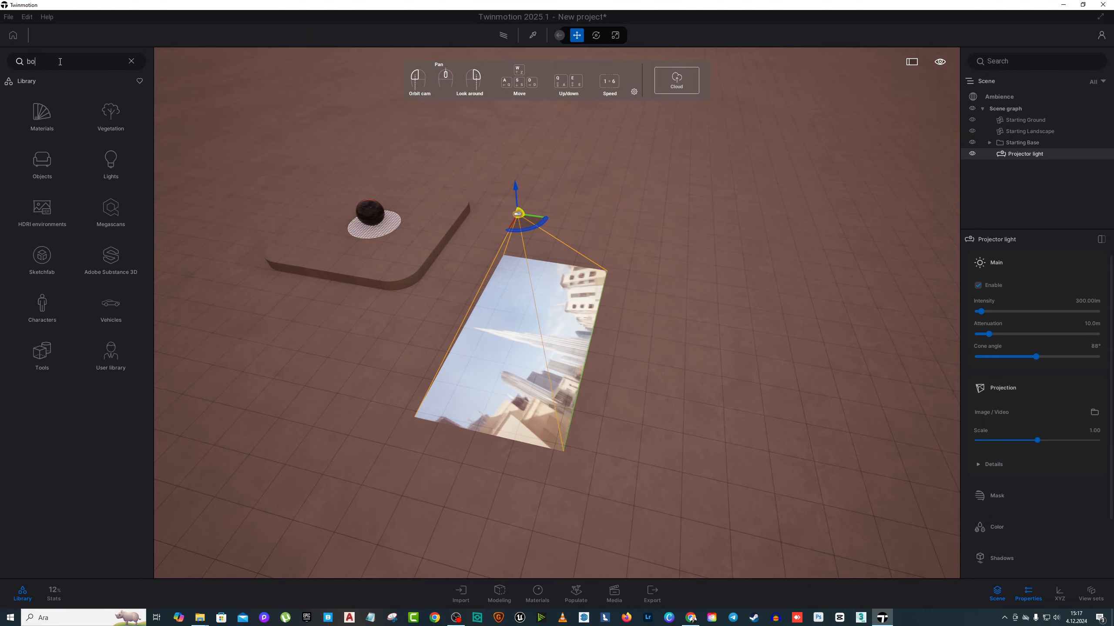
{"action": "key", "text": "Return"}
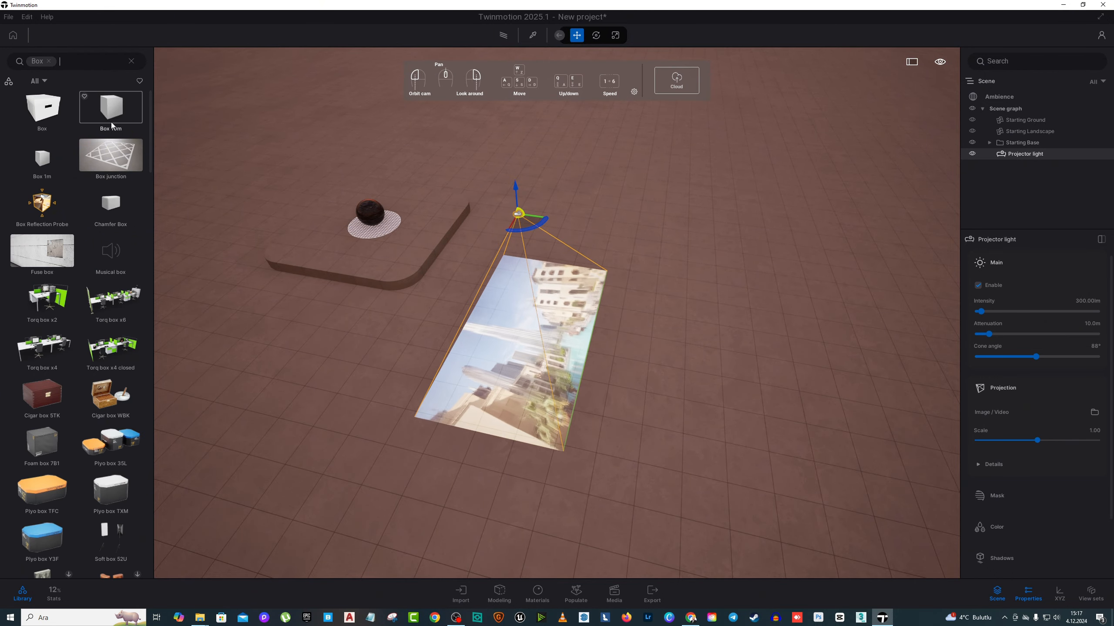
{"action": "left_click_drag", "start_coordinate": [114, 205], "coordinate": [229, 325]}
{"action": "right_click_drag", "start_coordinate": [229, 325], "coordinate": [162, 342]}
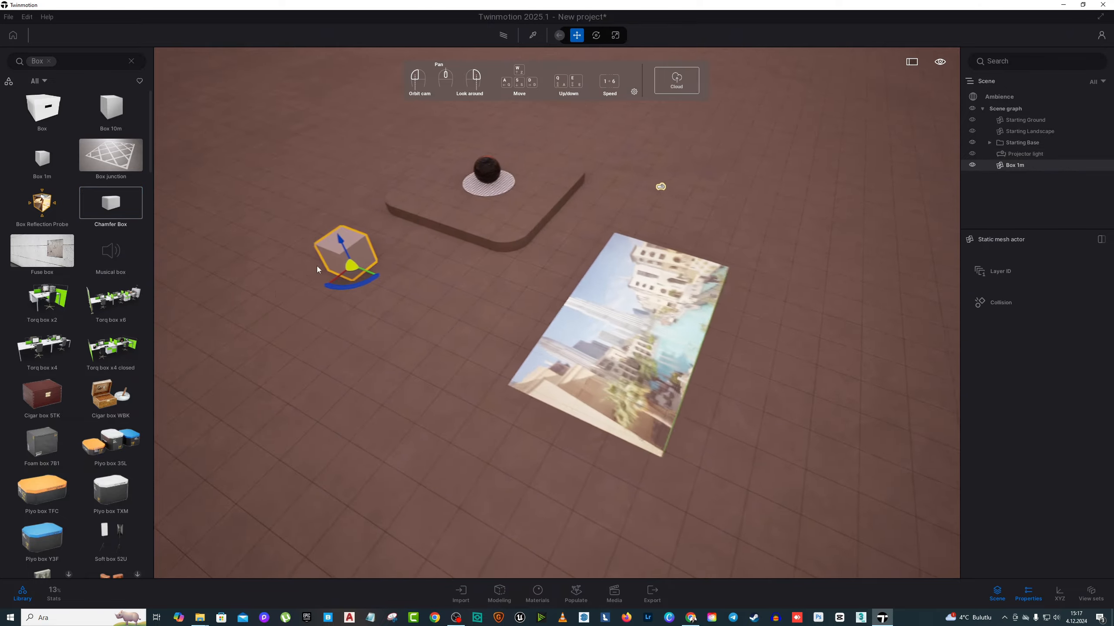
Step: Scale the box up into a tall, thin wall and move it behind the projector light beside the base
{"action": "key", "text": "w"}
{"action": "left_click", "coordinate": [615, 36]}
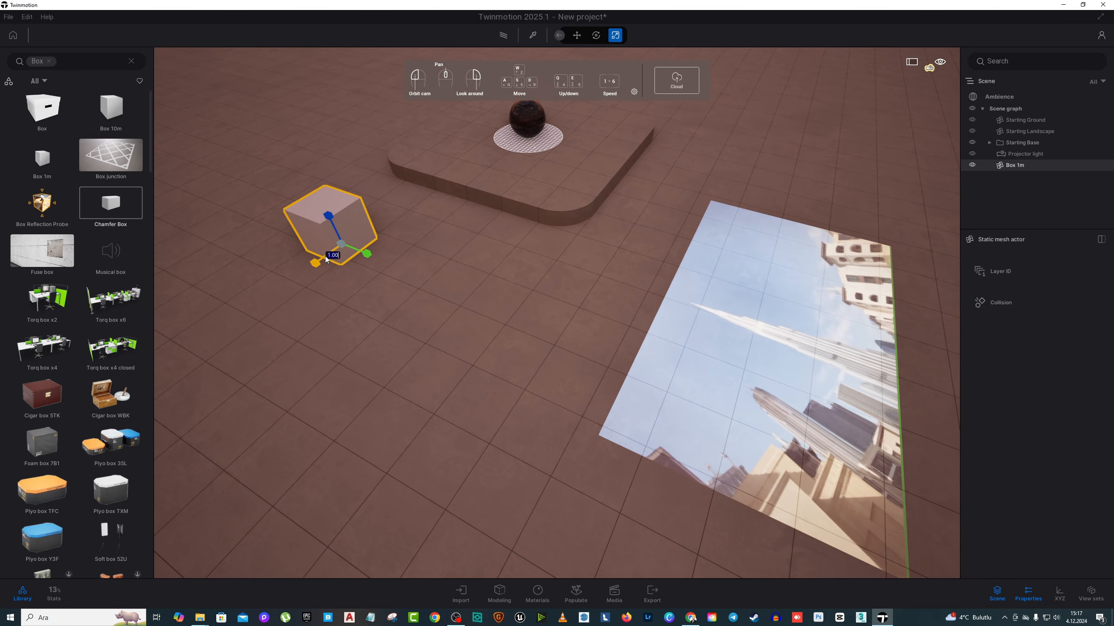
{"action": "left_click_drag", "start_coordinate": [325, 256], "coordinate": [270, 59]}
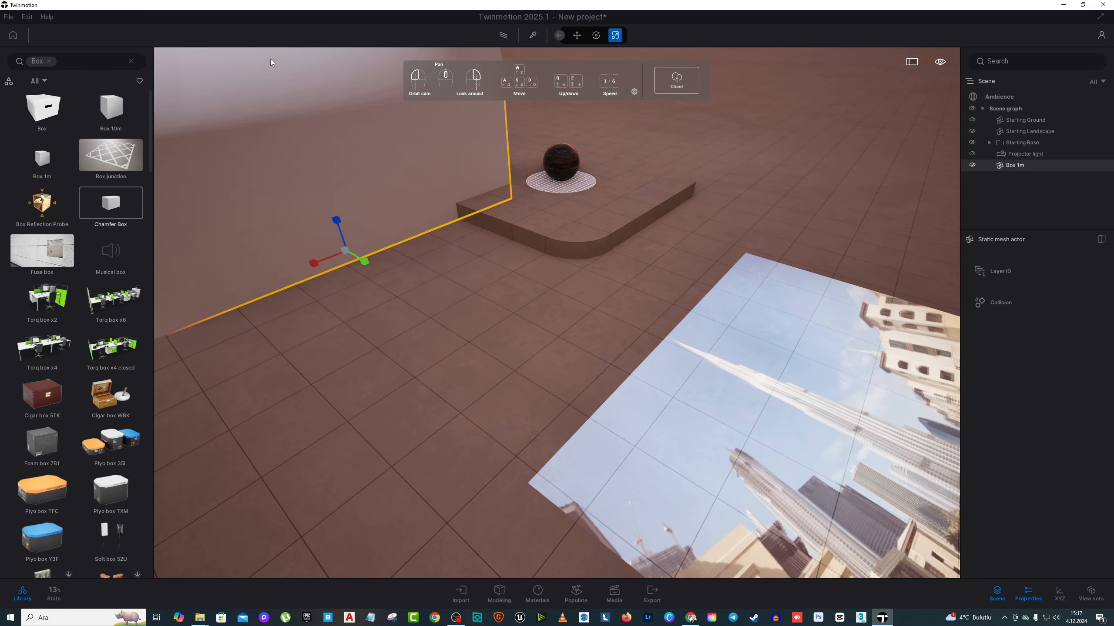
{"action": "key", "text": "s"}
{"action": "right_click_drag", "start_coordinate": [270, 59], "coordinate": [387, 251]}
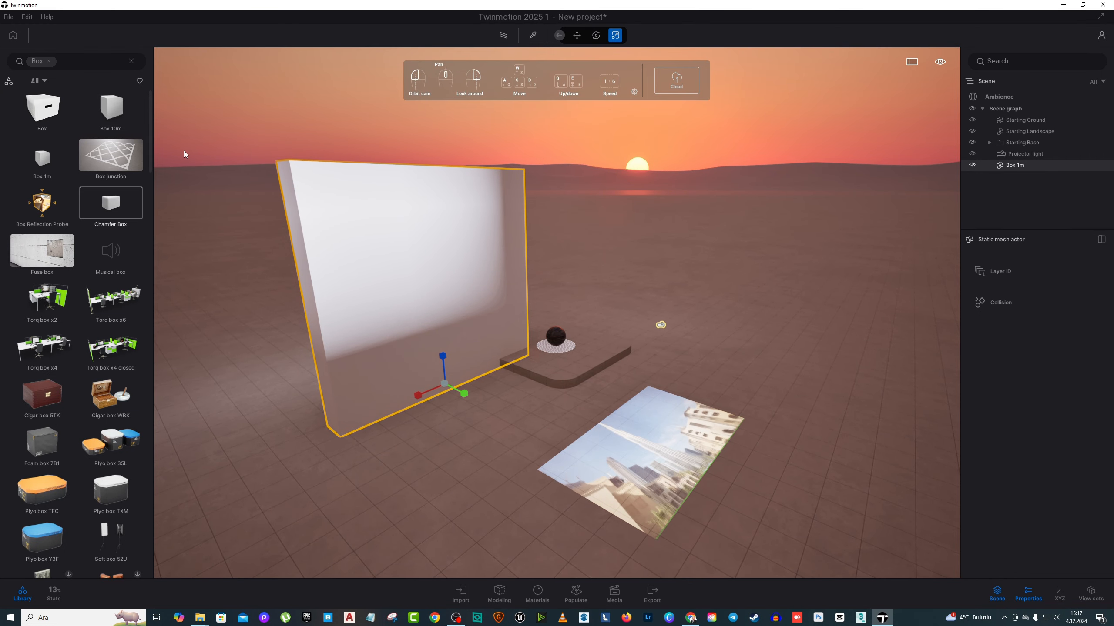
{"action": "right_click_drag", "start_coordinate": [587, 116], "coordinate": [498, 166]}
{"action": "left_click_drag", "start_coordinate": [544, 307], "coordinate": [713, 250]}
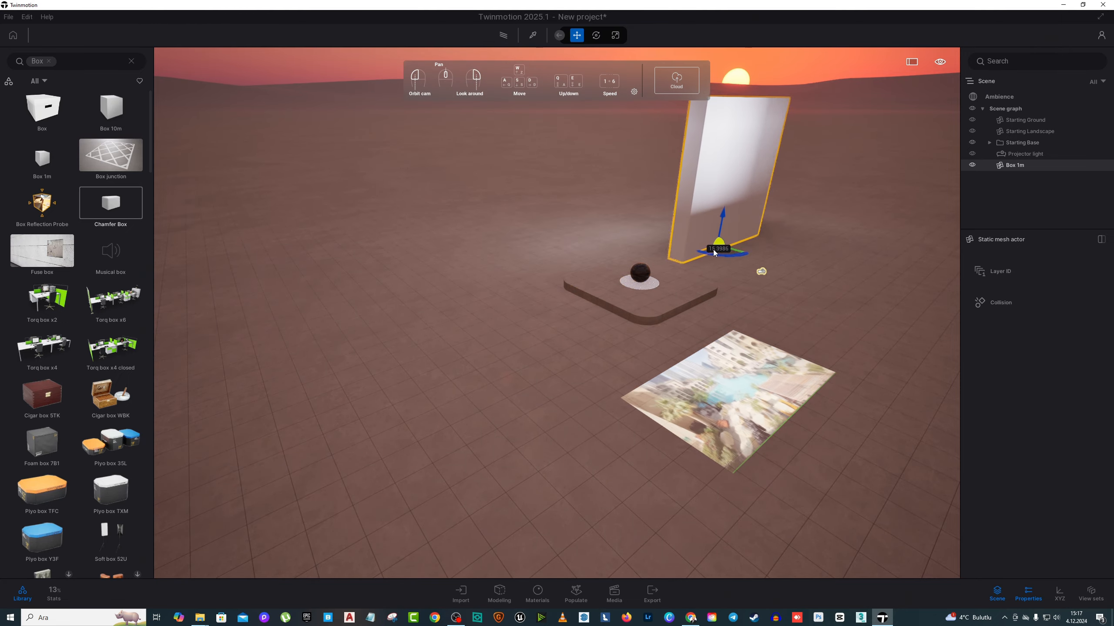
Step: Select the projector light and tilt it by -90° so it projects horizontally instead of onto the ground
{"action": "left_click", "coordinate": [780, 346]}
{"action": "key", "text": "d"}
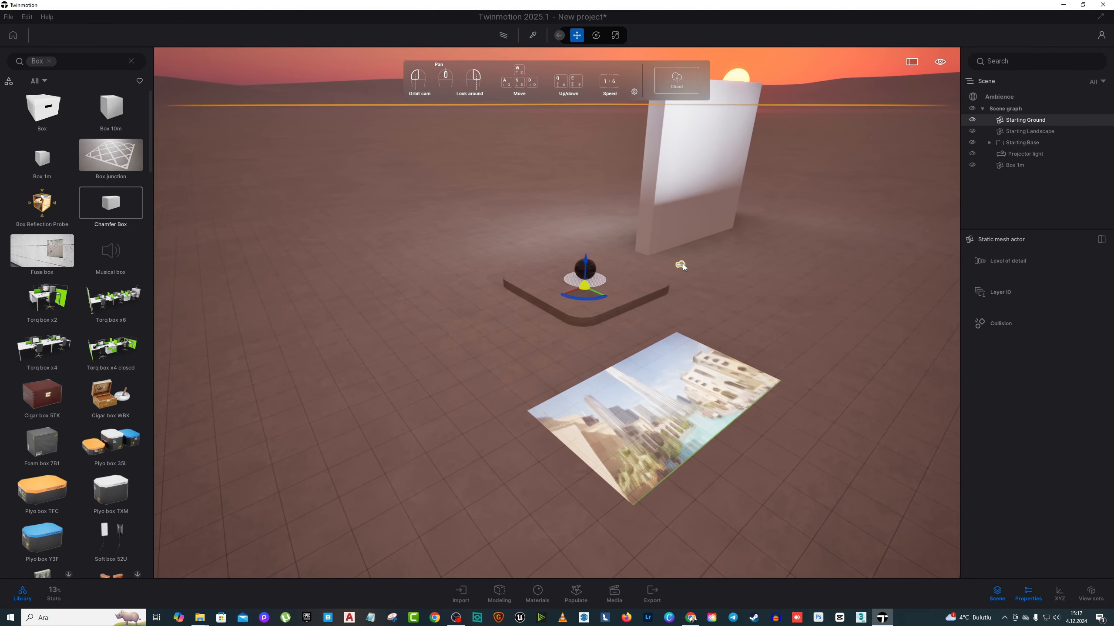
{"action": "left_click", "coordinate": [680, 266]}
{"action": "left_click_drag", "start_coordinate": [702, 281], "coordinate": [737, 298]}
{"action": "left_click", "coordinate": [660, 256]}
{"action": "scroll", "coordinate": [660, 257], "scroll_direction": "up", "scroll_amount": 2}
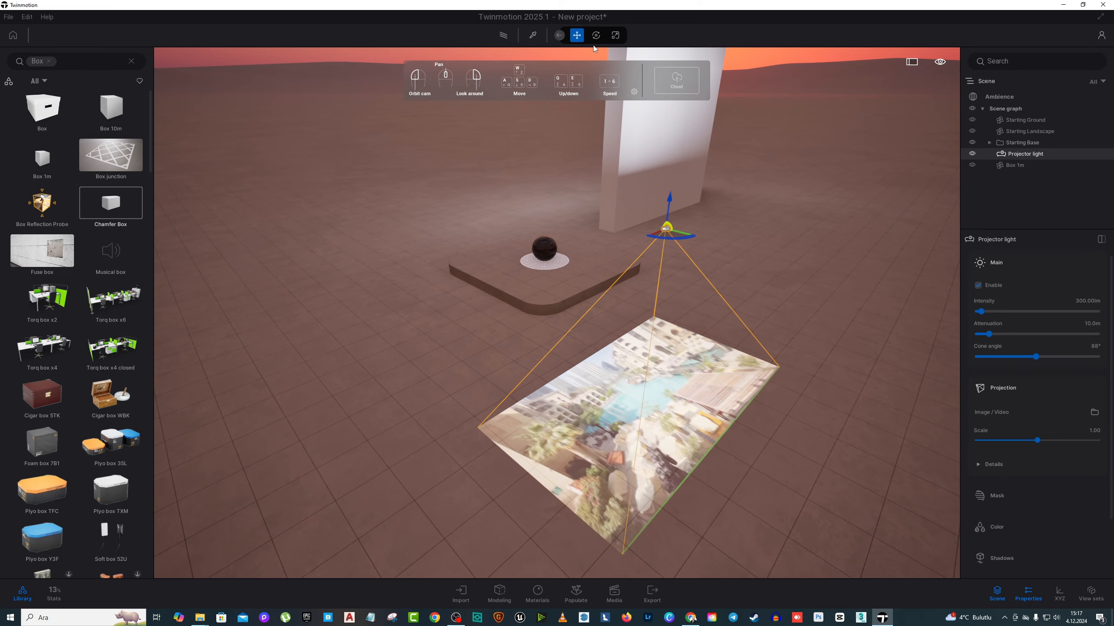
{"action": "key", "text": "r"}
{"action": "left_click", "coordinate": [683, 205]}
{"action": "left_click_drag", "start_coordinate": [683, 205], "coordinate": [703, 264]}
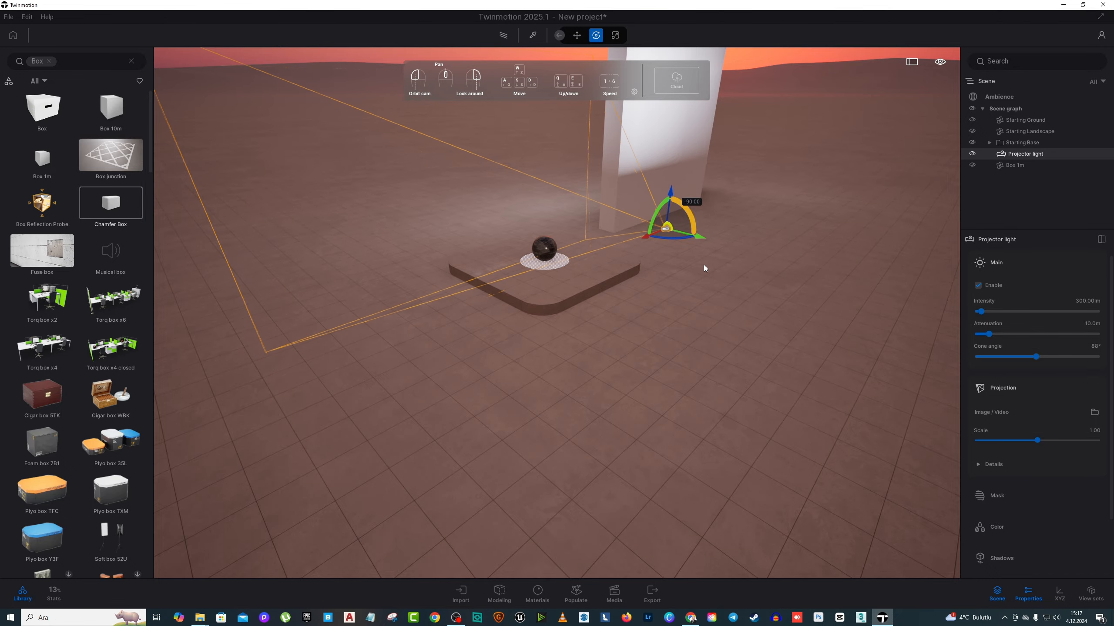
Step: Turn the projector light around its vertical axis until the video falls on the wall
{"action": "left_click_drag", "start_coordinate": [736, 193], "coordinate": [853, 148]}
{"action": "right_click_drag", "start_coordinate": [852, 148], "coordinate": [695, 77]}
{"action": "key", "text": "d"}
{"action": "key", "text": "s"}
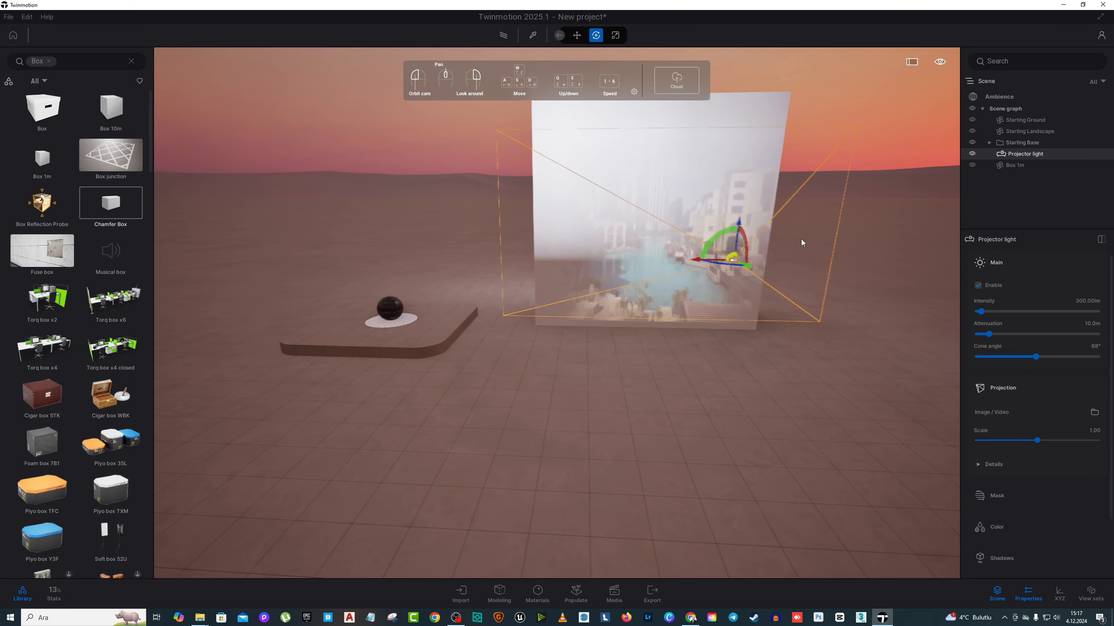
Step: Scale the wall wider and slightly taller so it can hold the projected picture
{"action": "left_click", "coordinate": [778, 141]}
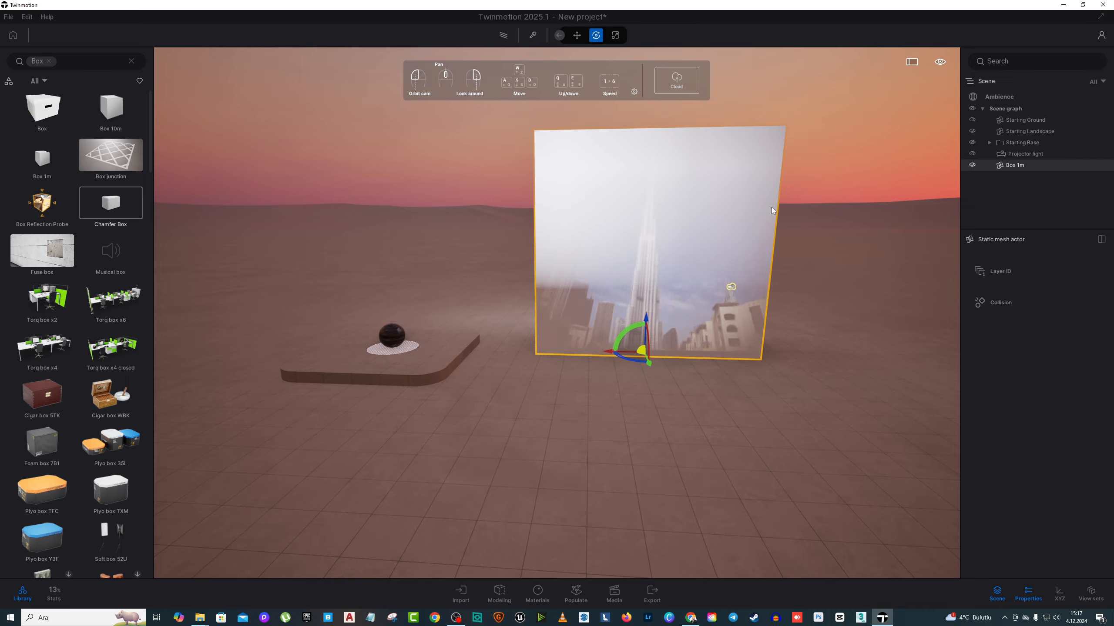
{"action": "left_click", "coordinate": [615, 35]}
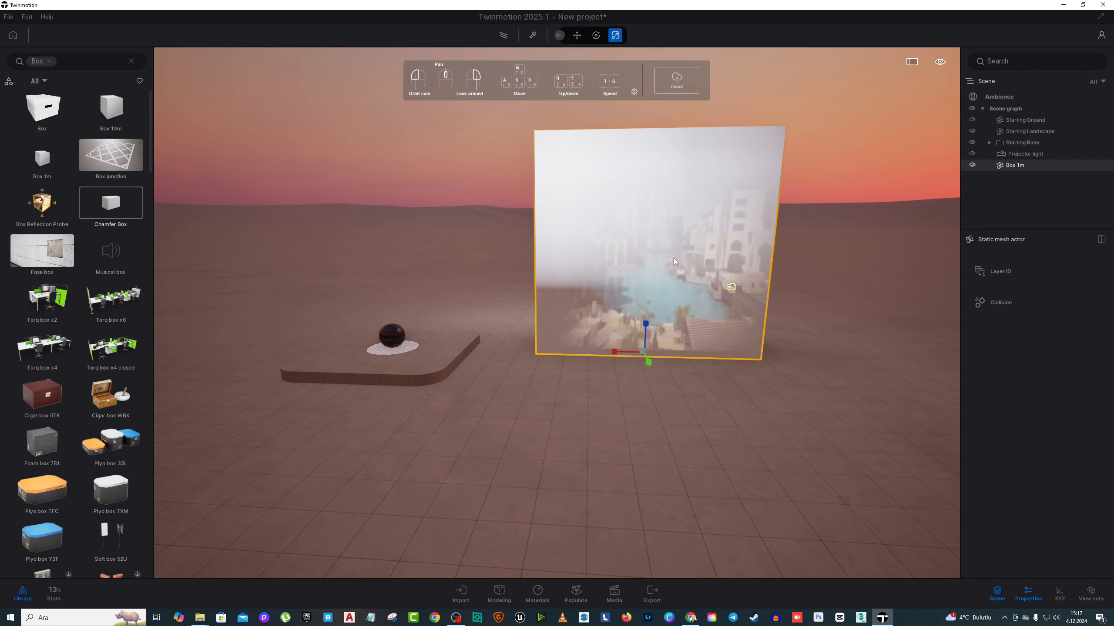
{"action": "left_click_drag", "start_coordinate": [616, 352], "coordinate": [588, 351]}
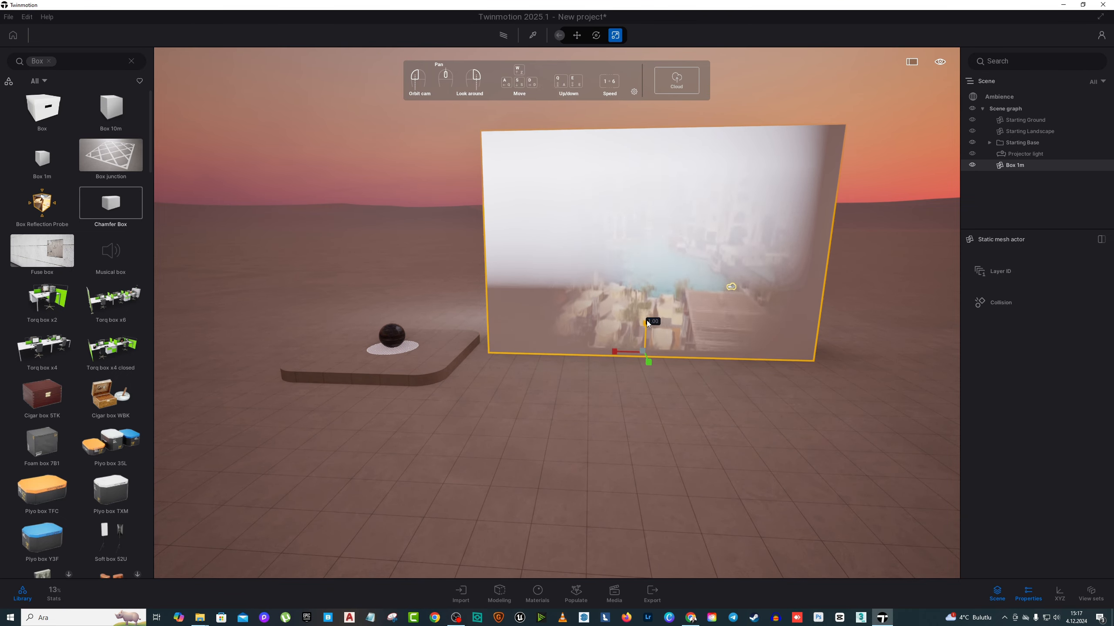
{"action": "left_click_drag", "start_coordinate": [646, 322], "coordinate": [649, 315]}
{"action": "right_click_drag", "start_coordinate": [649, 312], "coordinate": [460, 316]}
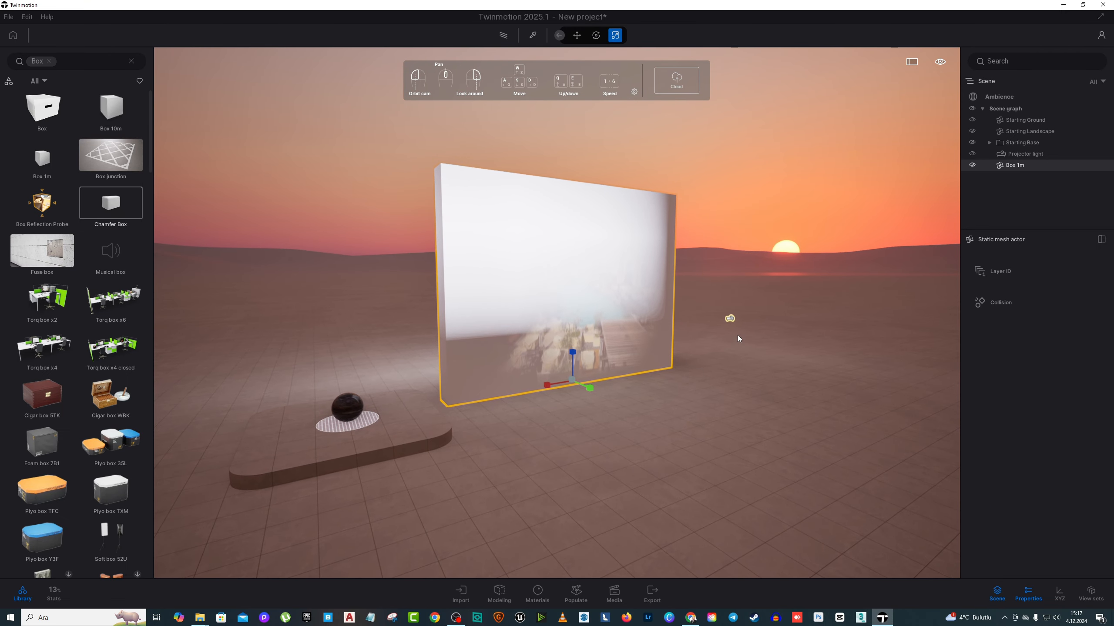
Step: Set the projector light's intensity to about 3284 lm and its attenuation to 12.8 m
{"action": "left_click", "coordinate": [731, 318]}
{"action": "key", "text": "d"}
{"action": "right_click_drag", "start_coordinate": [668, 304], "coordinate": [681, 315]}
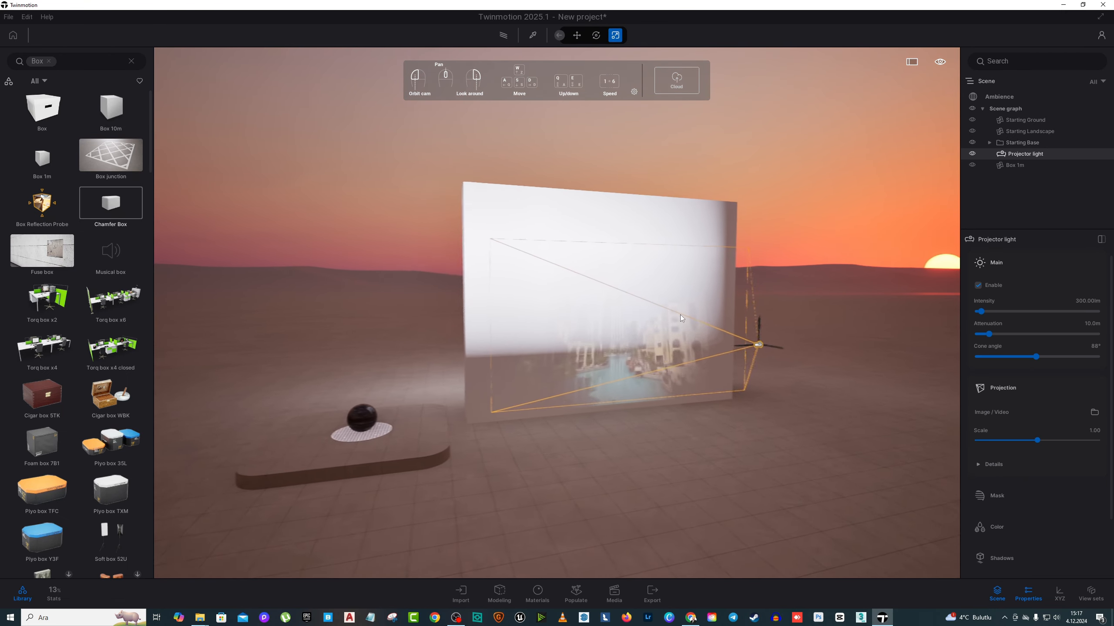
{"action": "left_click_drag", "start_coordinate": [982, 312], "coordinate": [993, 335]}
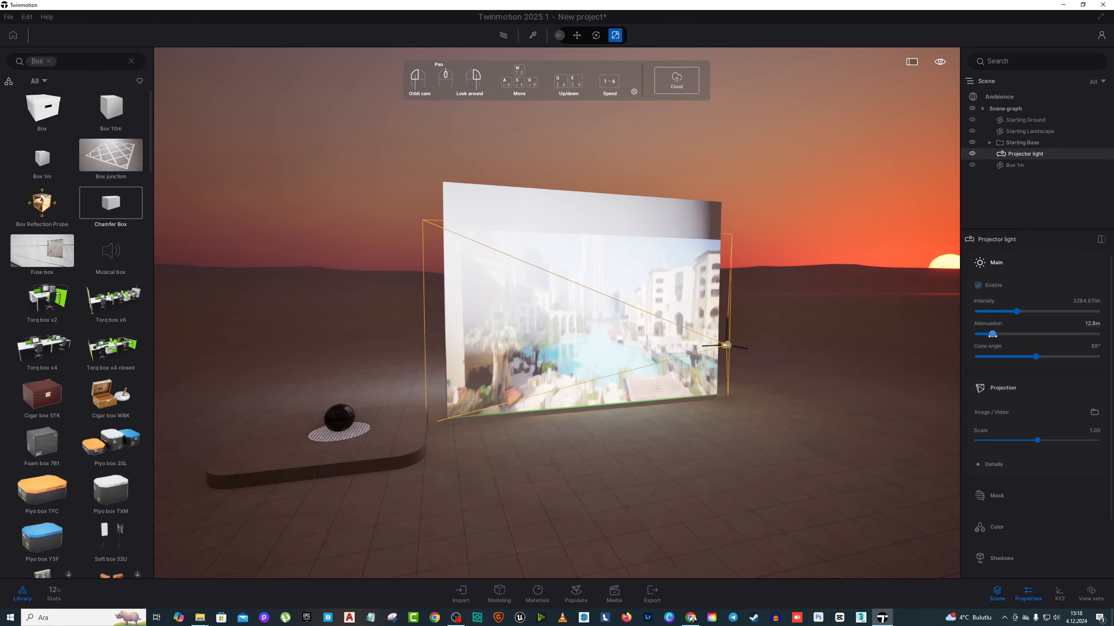
{"action": "key", "text": "w"}
{"action": "right_click_drag", "start_coordinate": [729, 527], "coordinate": [752, 474]}
{"action": "key", "text": "d"}
{"action": "key", "text": "s"}
{"action": "key", "text": "w"}
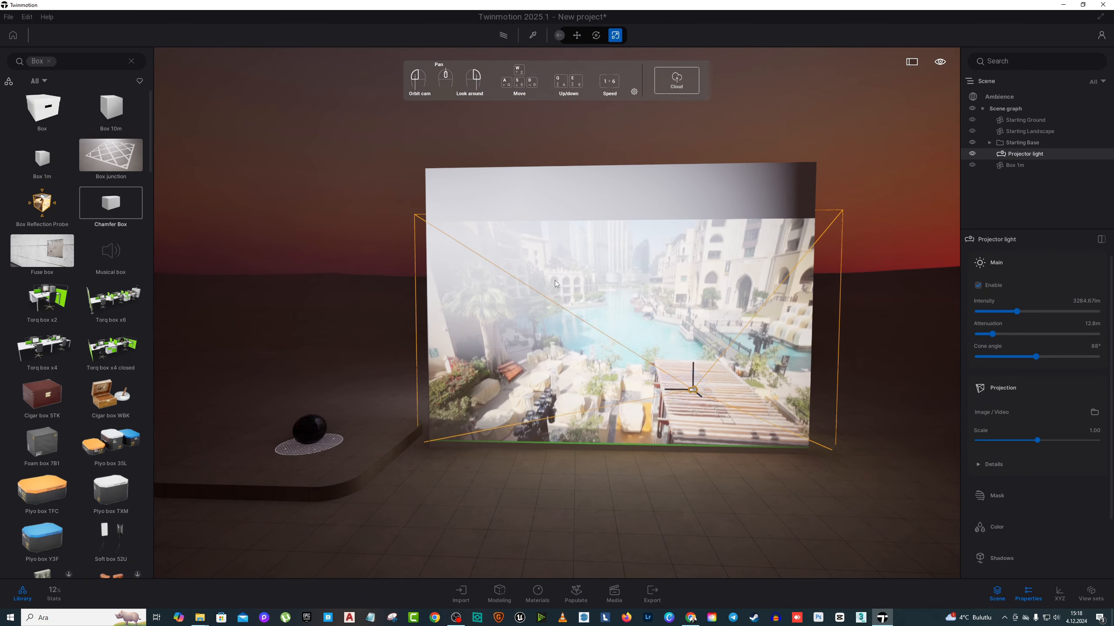
Step: Delete the projector light and place an area light on the ground in front of the wall
{"action": "left_click", "coordinate": [132, 61]}
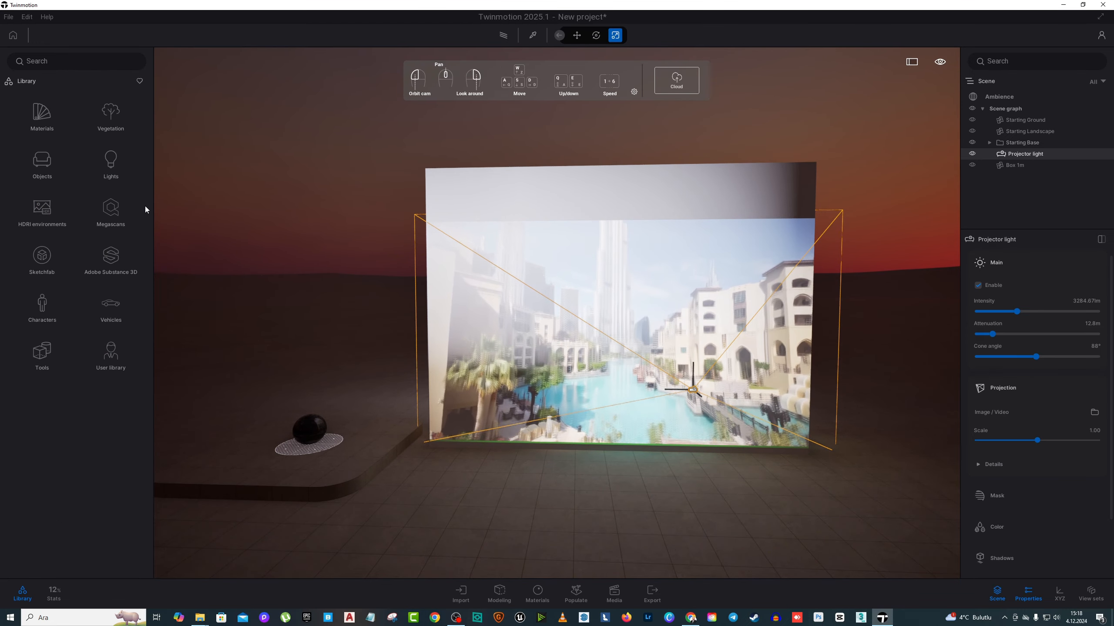
{"action": "left_click", "coordinate": [113, 164]}
{"action": "right_click_drag", "start_coordinate": [386, 228], "coordinate": [480, 216]}
{"action": "scroll", "coordinate": [480, 216], "scroll_direction": "down", "scroll_amount": 2}
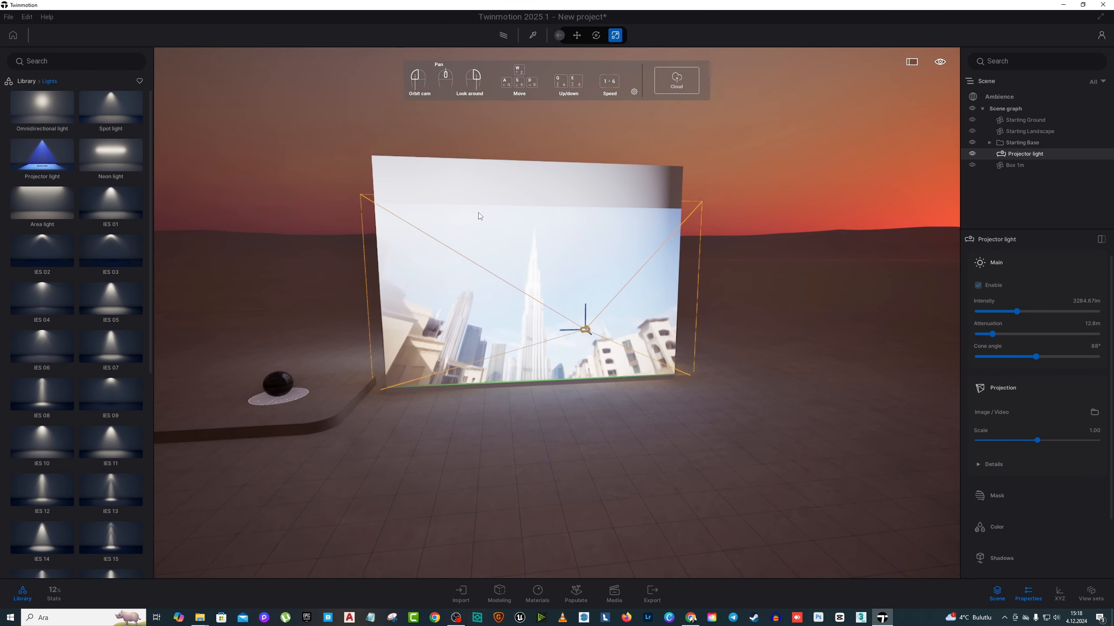
{"action": "key", "text": "Delete"}
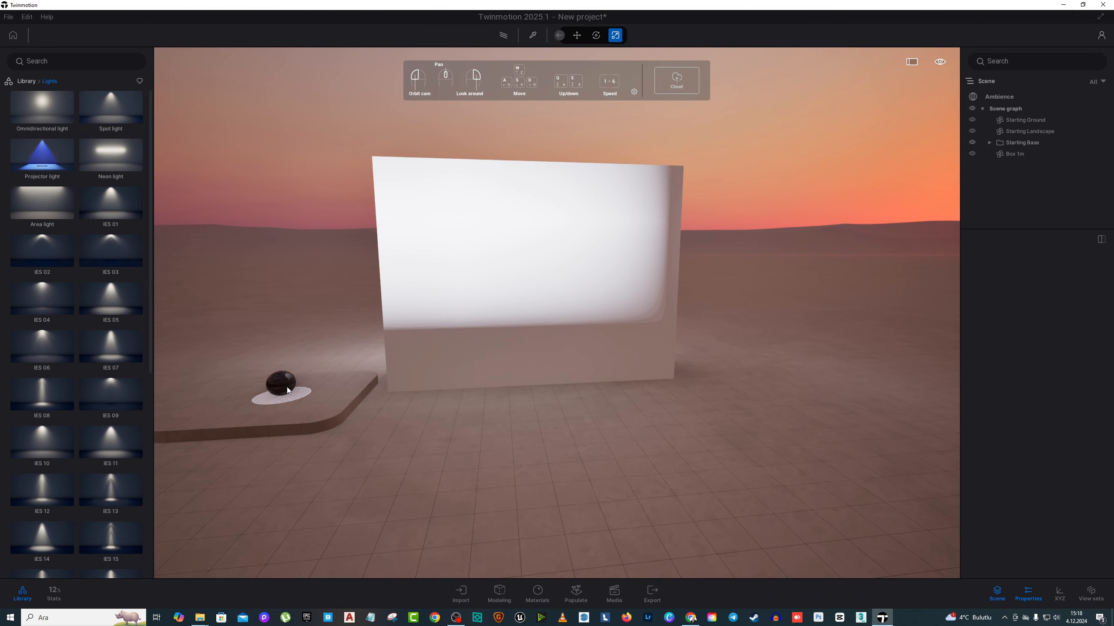
{"action": "left_click_drag", "start_coordinate": [51, 206], "coordinate": [540, 428]}
{"action": "key", "text": "a"}
{"action": "right_click_drag", "start_coordinate": [534, 410], "coordinate": [573, 327]}
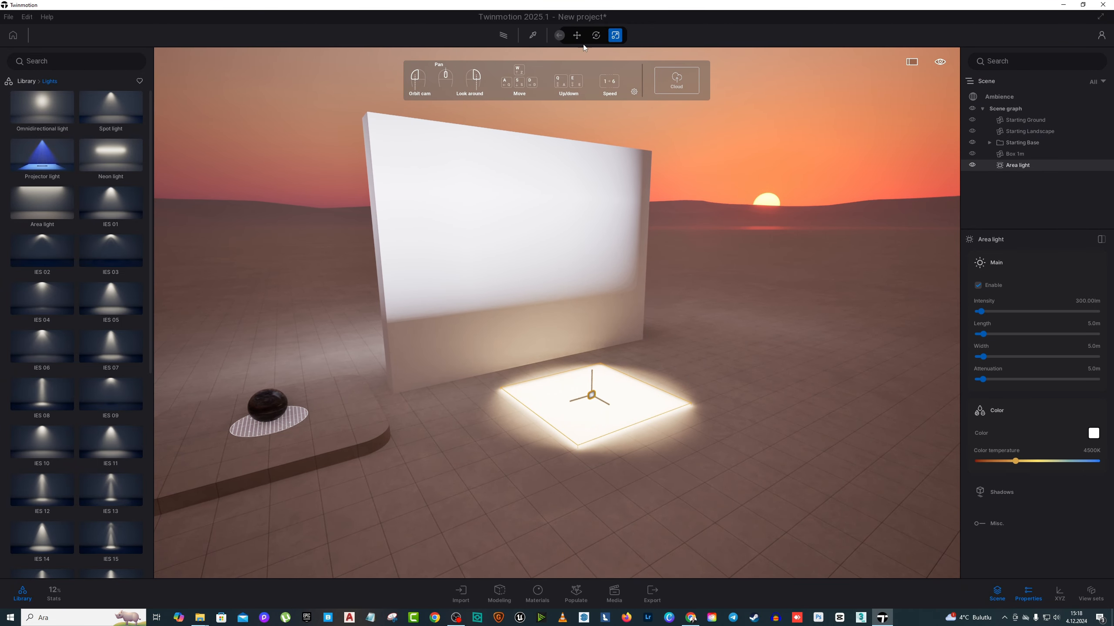
Step: Raise the area light above the ground and set it to about 800 lm with a color temperature of about 8026 K
{"action": "left_click_drag", "start_coordinate": [595, 367], "coordinate": [621, 237]}
{"action": "key", "text": "w"}
{"action": "right_click_drag", "start_coordinate": [621, 237], "coordinate": [607, 264]}
{"action": "key", "text": "a"}
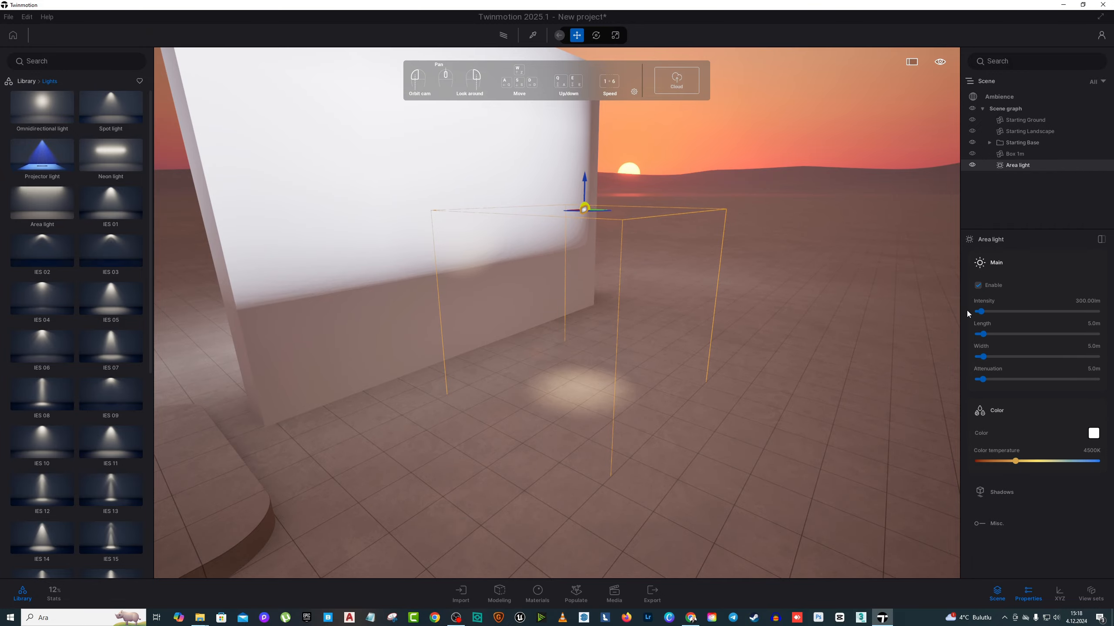
{"action": "mouse_move", "coordinate": [981, 311]}
{"action": "left_mouse_down"}
{"action": "mouse_move", "coordinate": [1000, 312]}
{"action": "mouse_move", "coordinate": [985, 313]}
{"action": "left_mouse_up"}
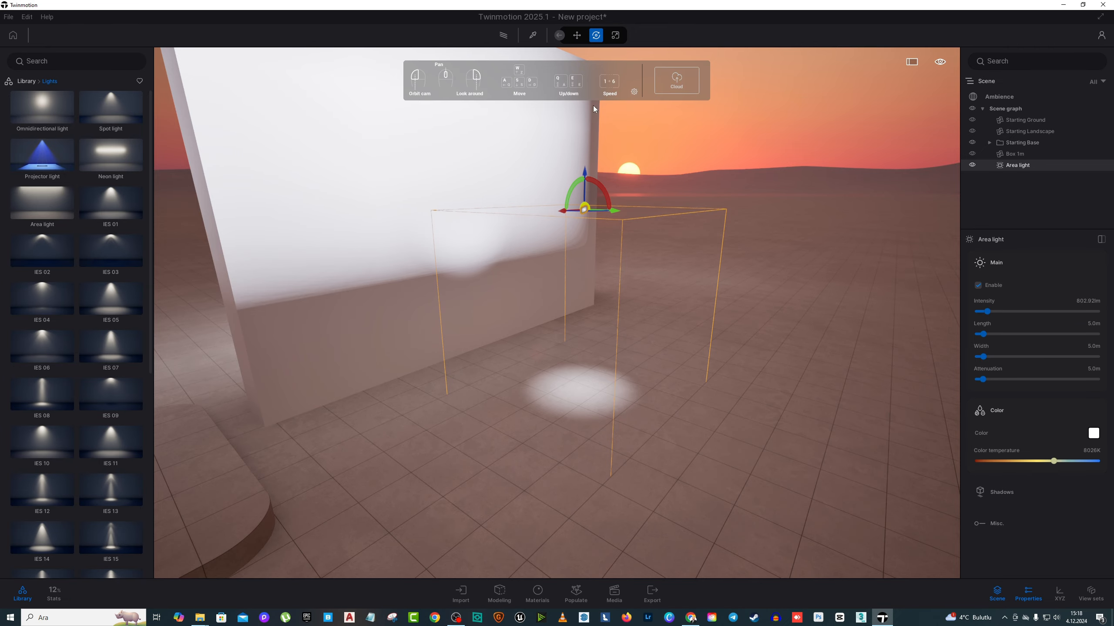
Step: Rotate the area light so that it shines on the wall instead of the ground
{"action": "left_click_drag", "start_coordinate": [622, 256], "coordinate": [627, 244]}
{"action": "right_click_drag", "start_coordinate": [483, 208], "coordinate": [439, 171]}
{"action": "key", "text": "s"}
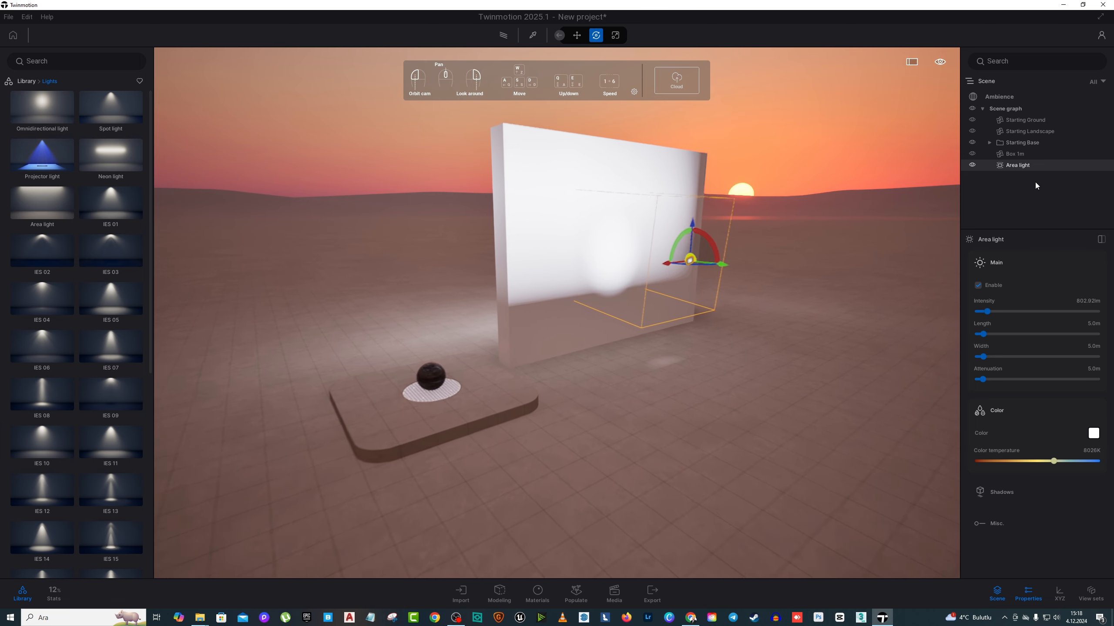
Step: Switch the ambience environment from the dynamic sky to HDRI
{"action": "left_click", "coordinate": [999, 96]}
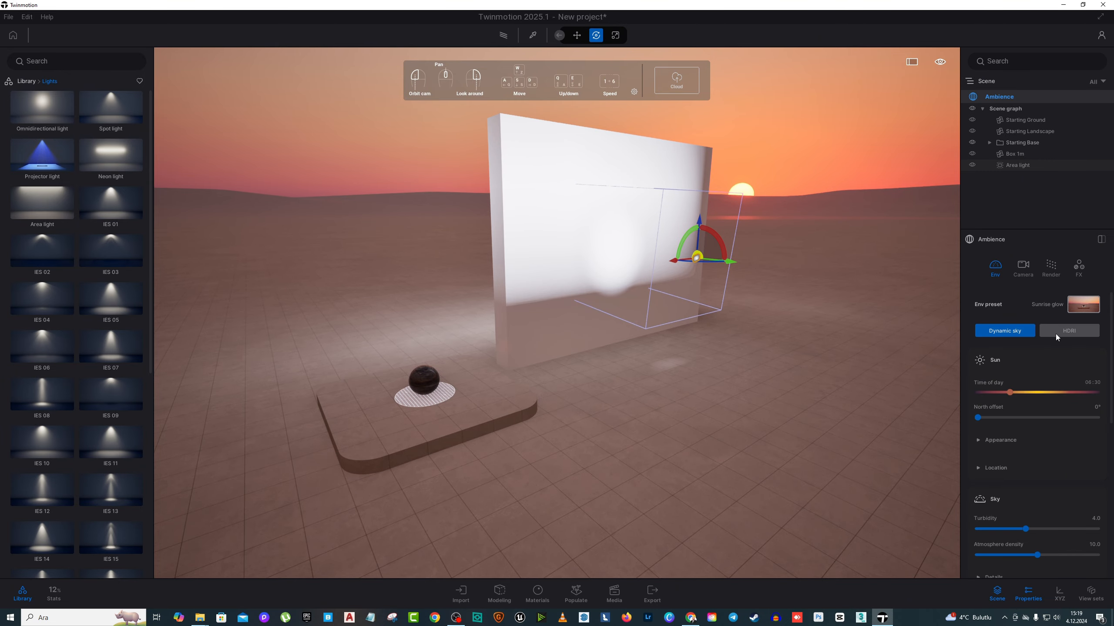
{"action": "left_click", "coordinate": [1070, 336]}
{"action": "right_click_drag", "start_coordinate": [862, 342], "coordinate": [895, 319]}
{"action": "key", "text": "w"}
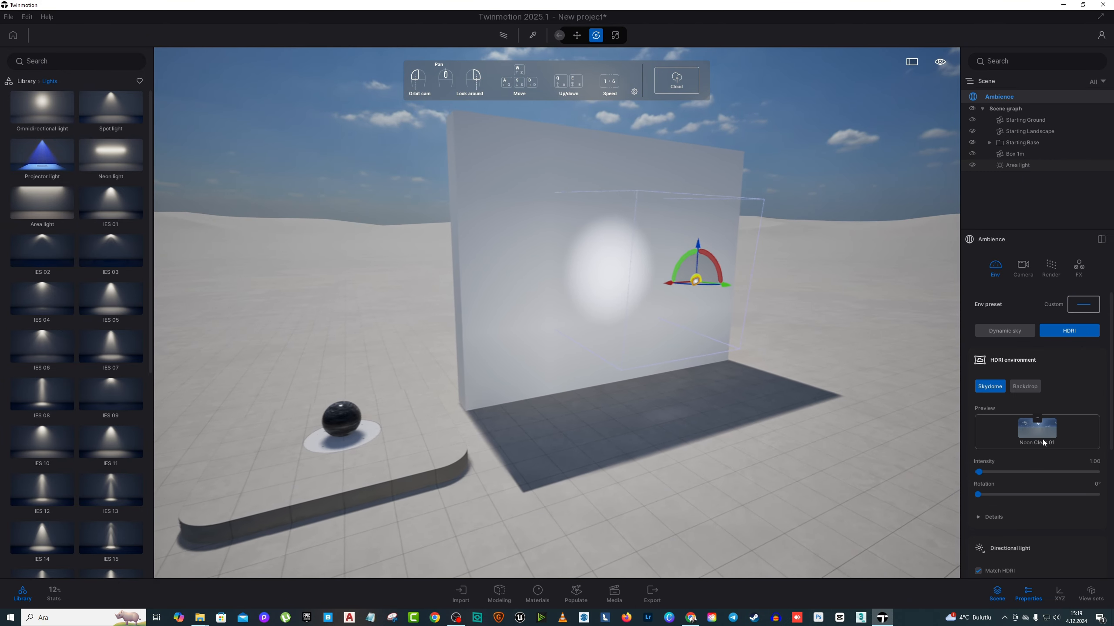
Step: Try the Fogbound, Mars horizon, Rainy day, Sunny coast and Default environment presets on the scene
{"action": "left_click", "coordinate": [1085, 307]}
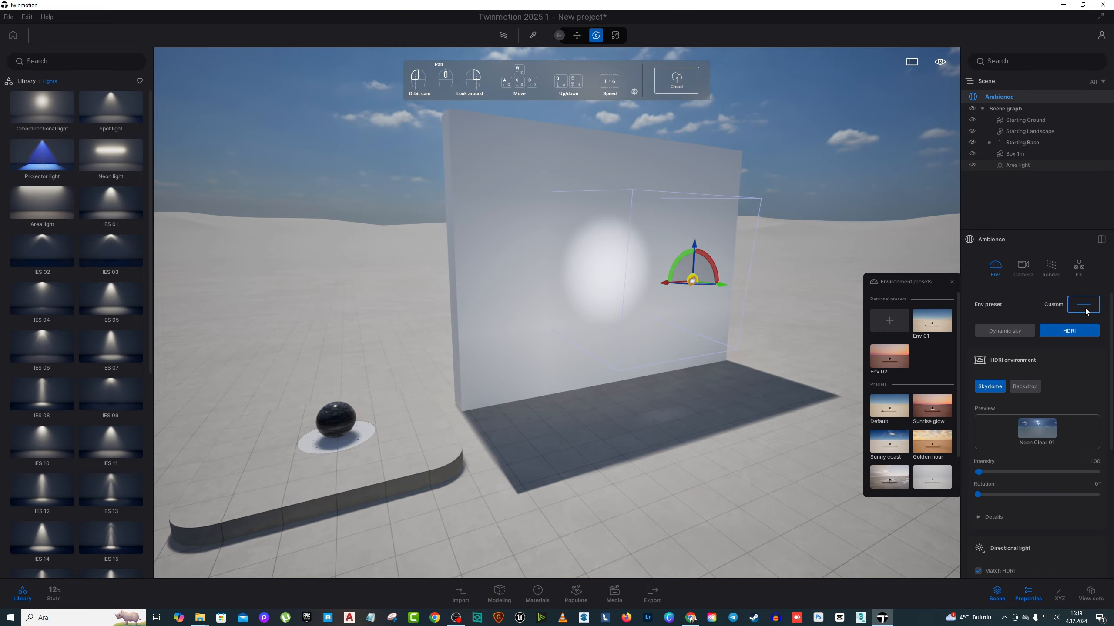
{"action": "scroll", "coordinate": [932, 437], "scroll_direction": "down", "scroll_amount": 2}
{"action": "left_click", "coordinate": [934, 435]}
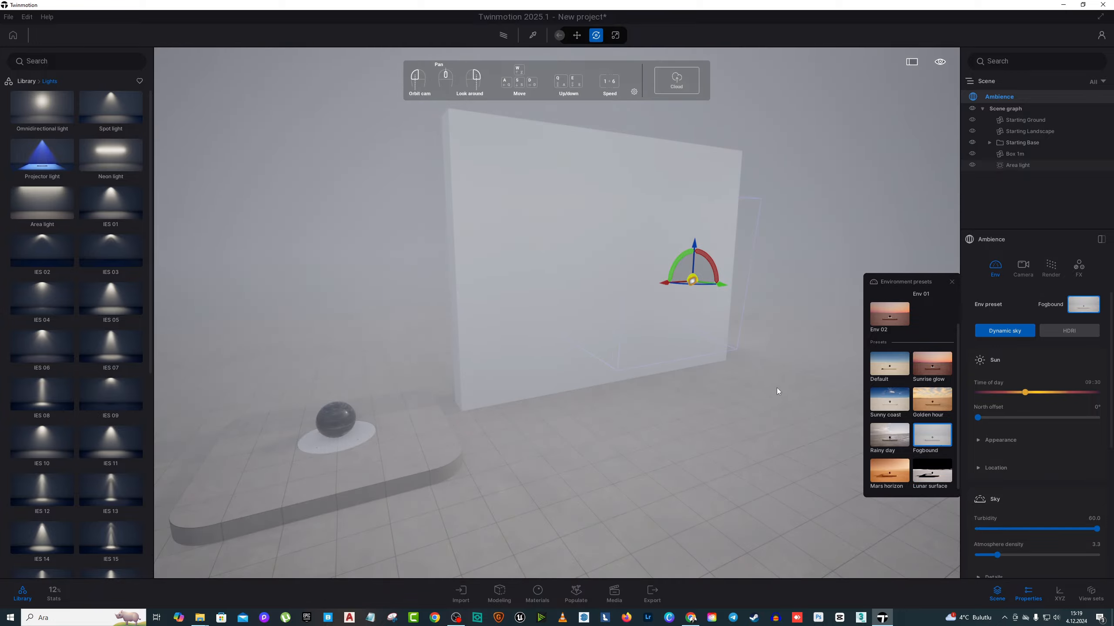
{"action": "left_click_drag", "start_coordinate": [778, 390], "coordinate": [746, 467]}
{"action": "left_click", "coordinate": [889, 479]}
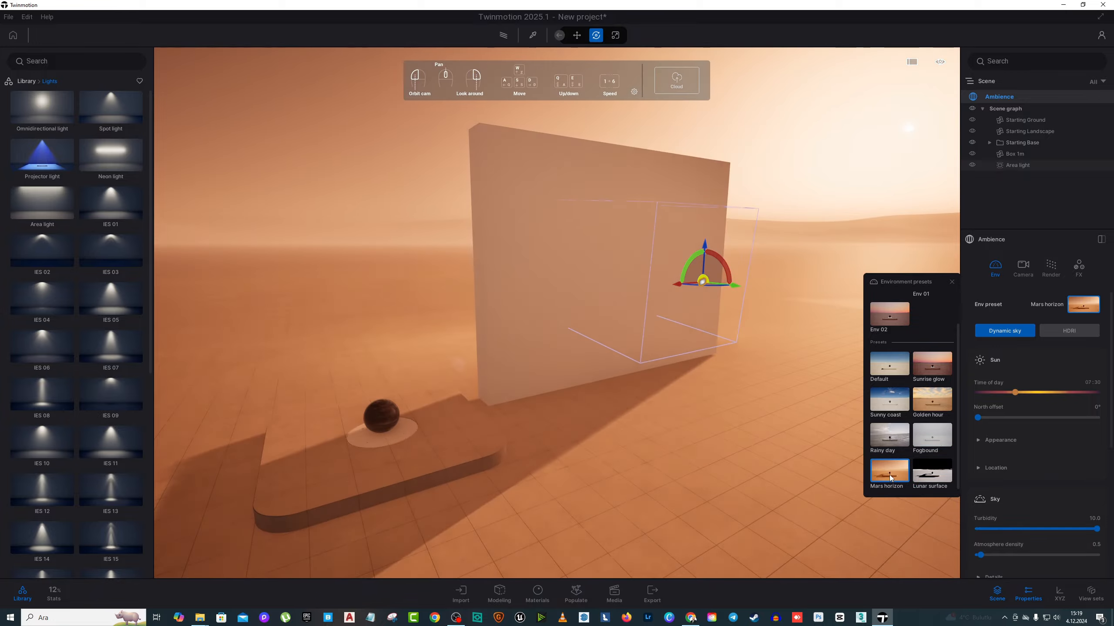
{"action": "left_click", "coordinate": [889, 436]}
{"action": "left_click", "coordinate": [889, 402]}
{"action": "left_click", "coordinate": [890, 374]}
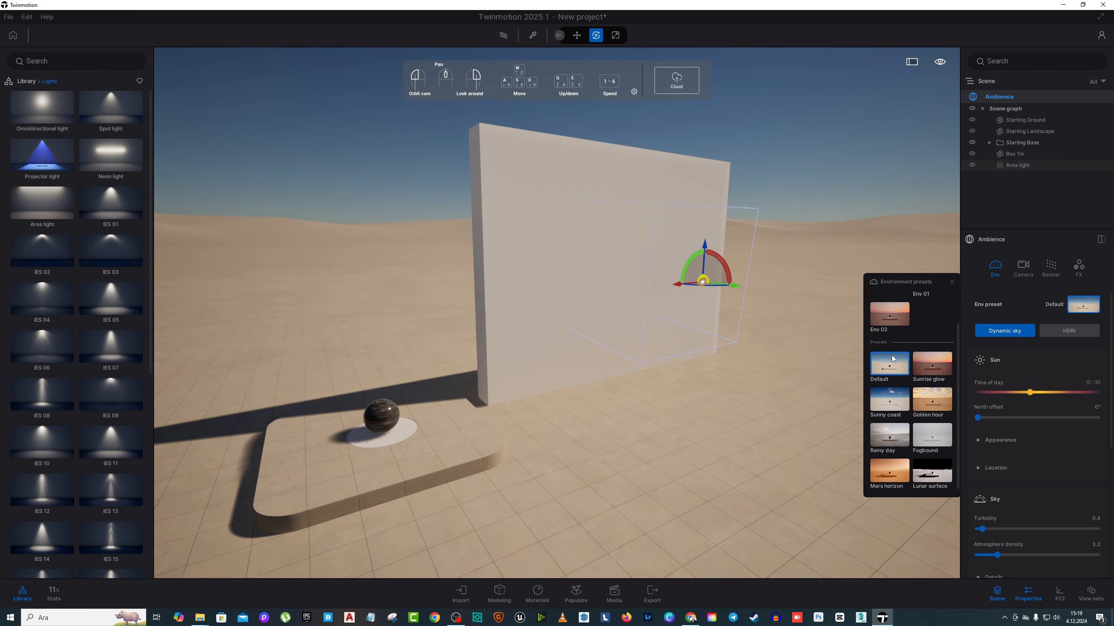
Step: Apply the personal environment preset Env 02 and close the environment presets
{"action": "left_click", "coordinate": [901, 324]}
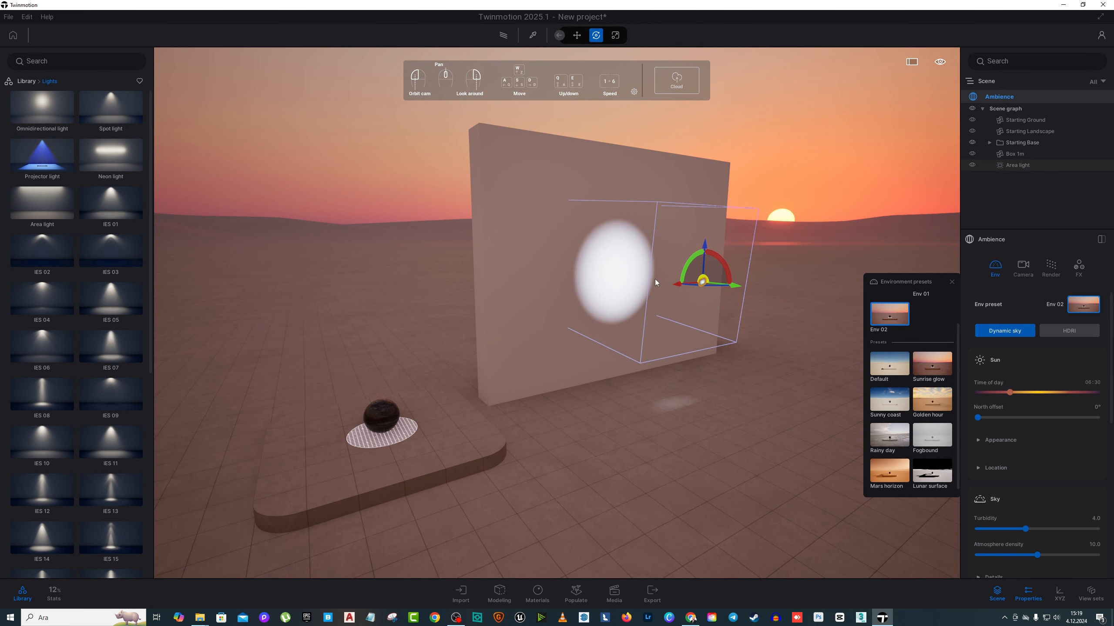
{"action": "right_click_drag", "start_coordinate": [657, 283], "coordinate": [485, 276]}
{"action": "key", "text": "s"}
{"action": "right_click_drag", "start_coordinate": [715, 292], "coordinate": [825, 313]}
{"action": "left_click", "coordinate": [951, 281]}
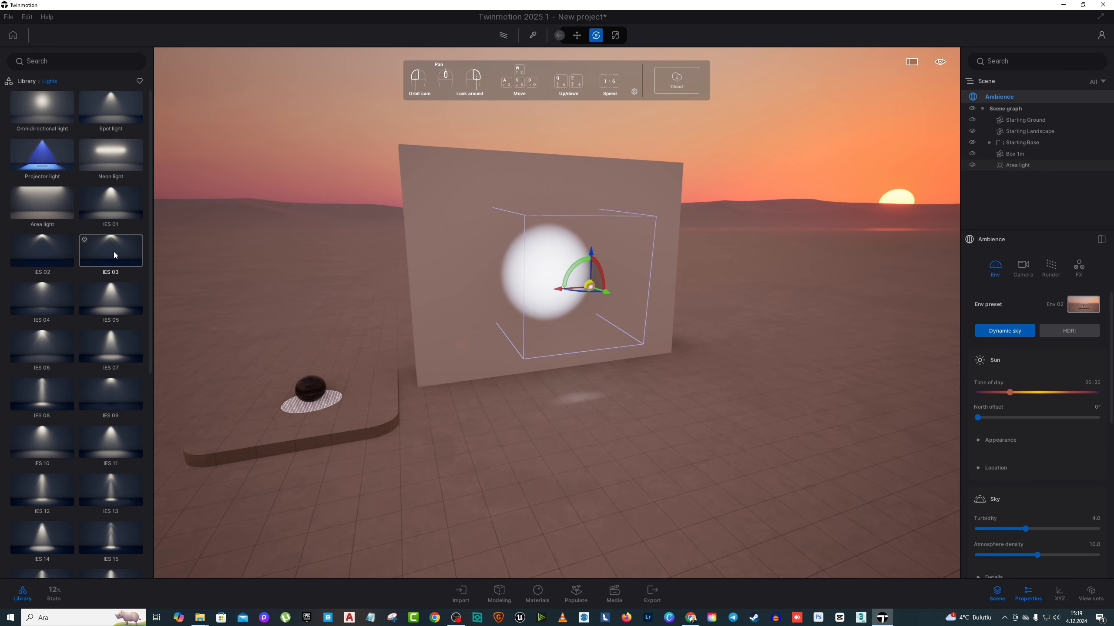
Step: Place an IES 05 light on the upper part of the wall so its beam falls down the surface
{"action": "left_click_drag", "start_coordinate": [113, 251], "coordinate": [450, 169]}
{"action": "key", "text": "w"}
{"action": "key", "text": "a"}
{"action": "right_click_drag", "start_coordinate": [413, 249], "coordinate": [410, 236]}
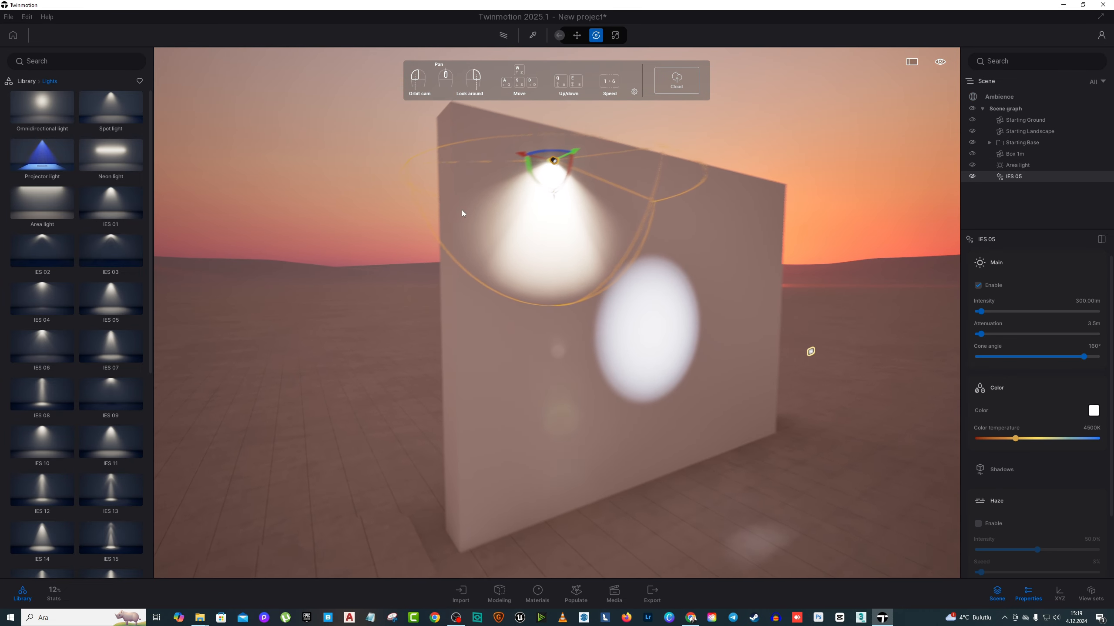
Step: Try the haze effect on the IES 05 light at the wall and switch it back off
{"action": "key", "text": "w"}
{"action": "key", "text": "a"}
{"action": "key", "text": "d"}
{"action": "right_click_drag", "start_coordinate": [616, 184], "coordinate": [548, 179]}
{"action": "key", "text": "s"}
{"action": "key", "text": "d"}
{"action": "left_click", "coordinate": [976, 523]}
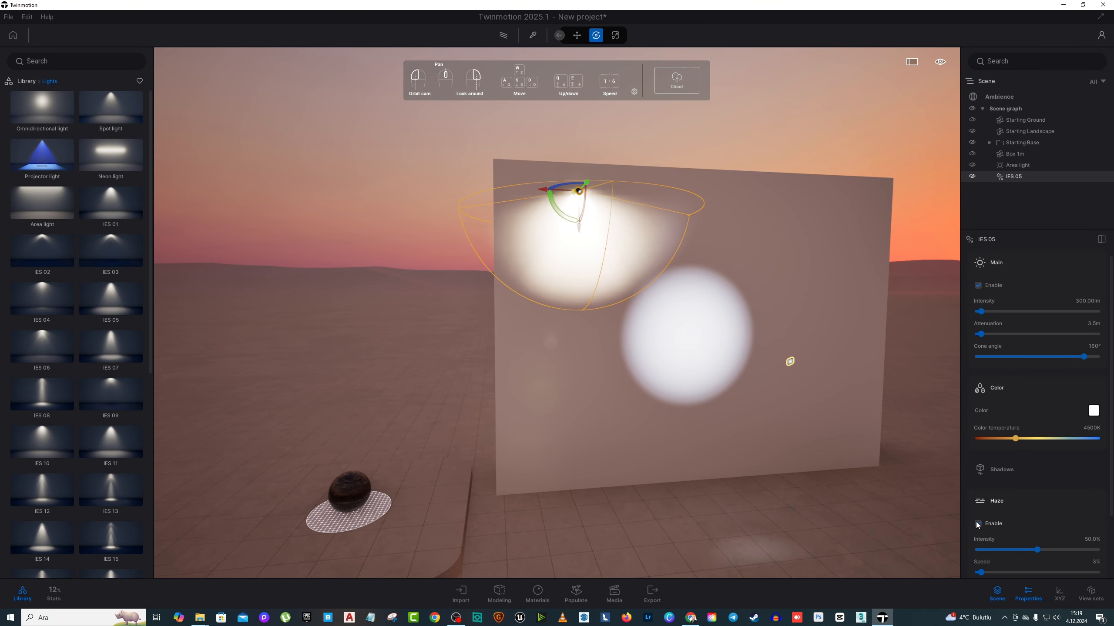
{"action": "left_click", "coordinate": [976, 522]}
Step: Place an IES 25 light near the wall's upper corner, opposite the IES 05 light, so its beam falls down the surface
{"action": "right_click_drag", "start_coordinate": [757, 290], "coordinate": [706, 276]}
{"action": "key", "text": "s"}
{"action": "right_click_drag", "start_coordinate": [565, 239], "coordinate": [653, 255]}
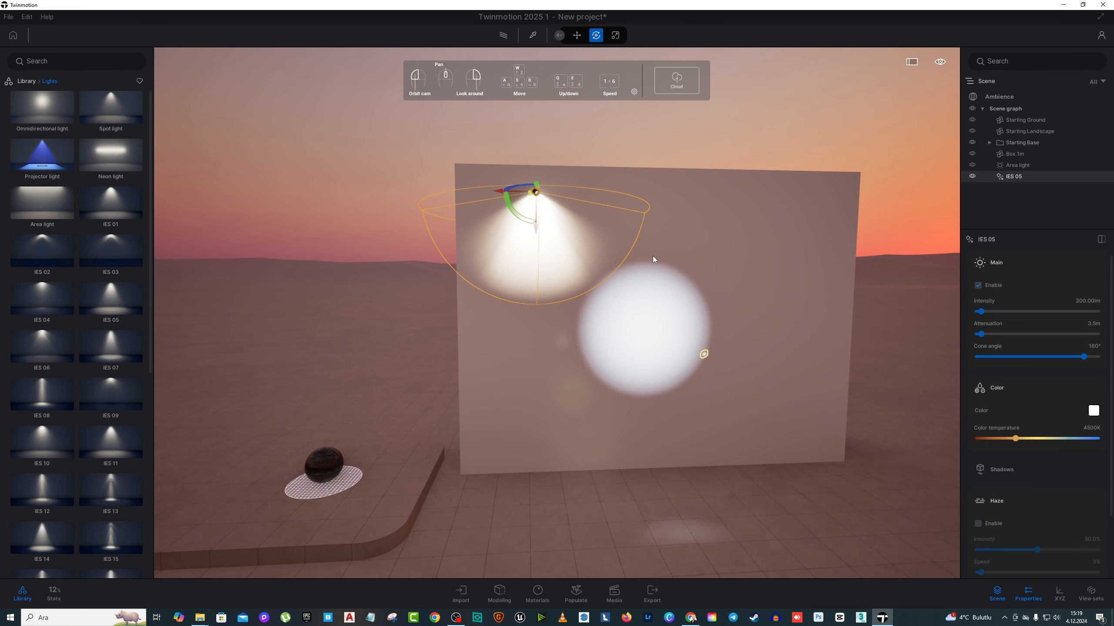
{"action": "scroll", "coordinate": [114, 395], "scroll_direction": "down", "scroll_amount": 3}
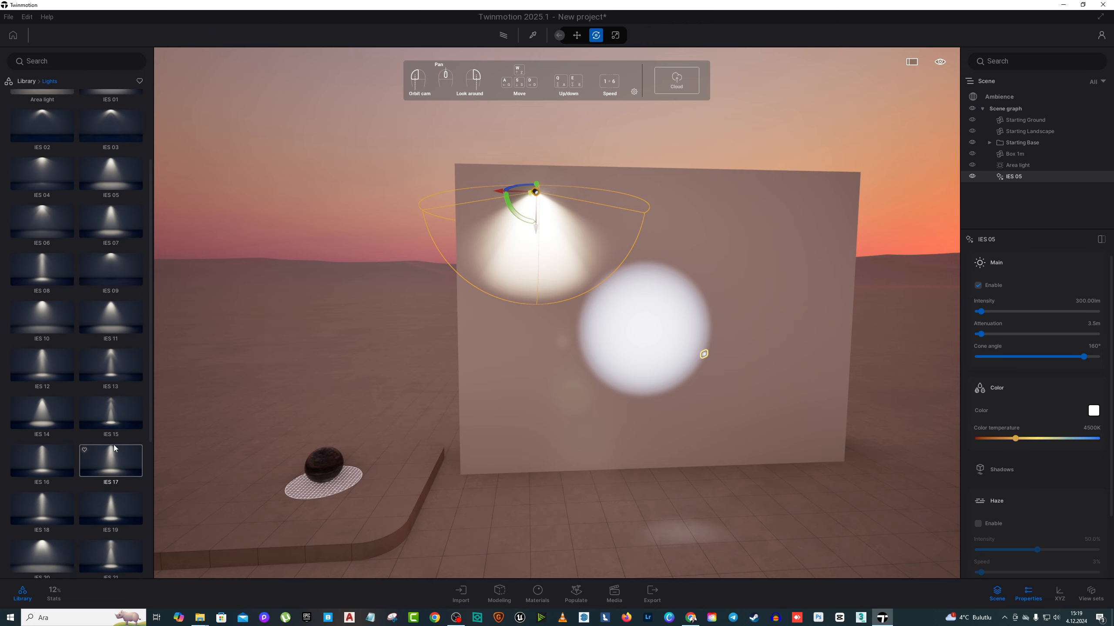
{"action": "scroll", "coordinate": [114, 465], "scroll_direction": "down", "scroll_amount": 5}
{"action": "left_click_drag", "start_coordinate": [123, 478], "coordinate": [797, 185]}
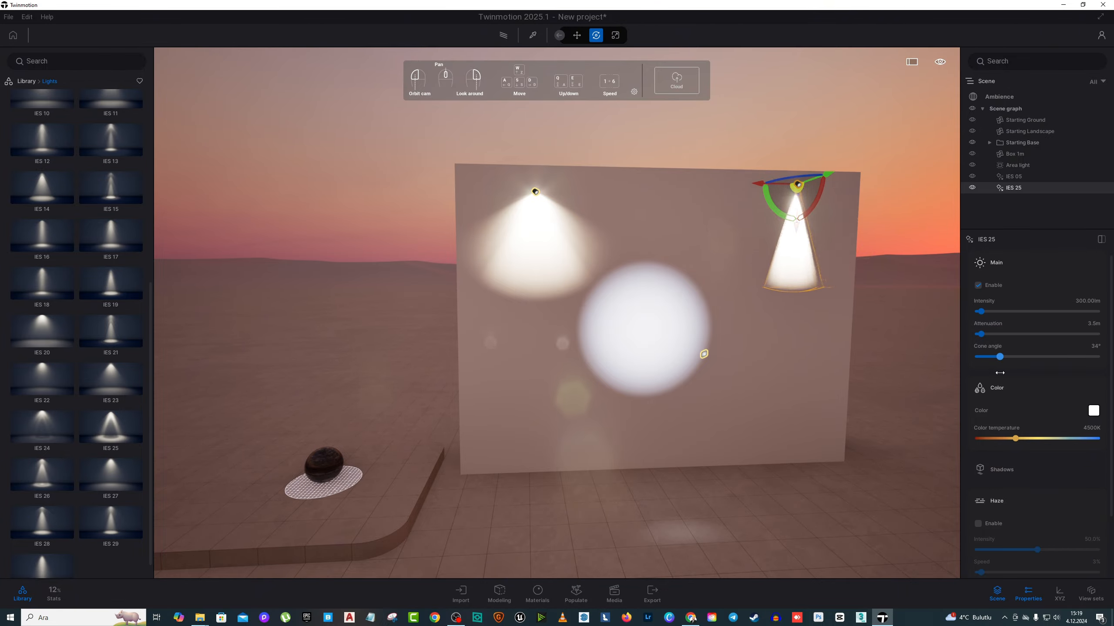
Step: Widen the IES 25 light's cone angle to 124° and raise its attenuation to 7.8 m
{"action": "left_click_drag", "start_coordinate": [1015, 375], "coordinate": [1055, 367]}
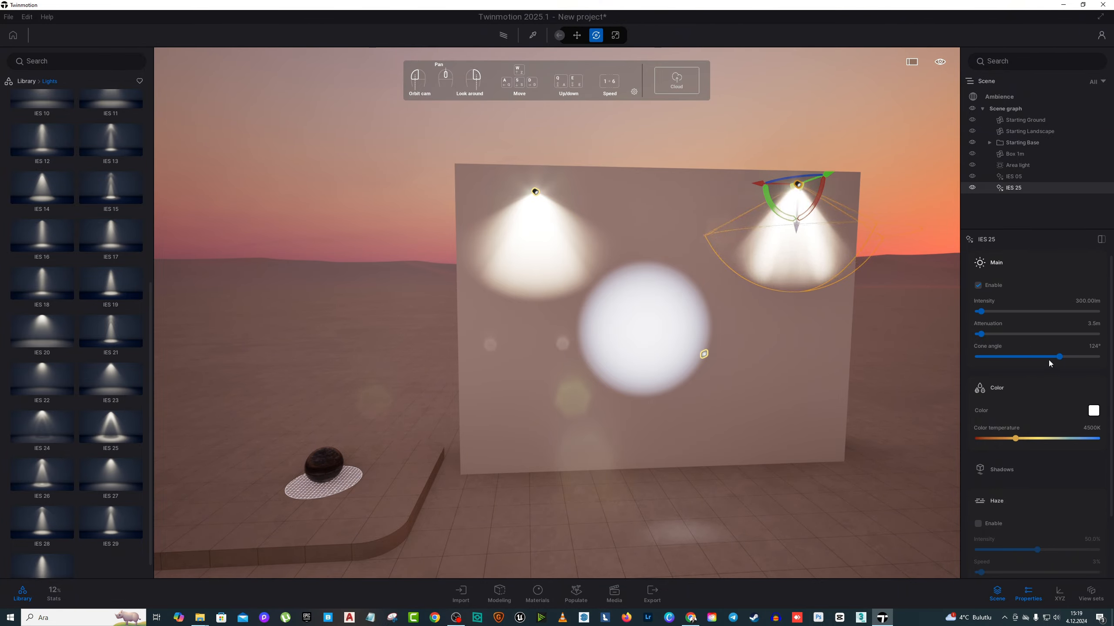
{"action": "left_click_drag", "start_coordinate": [982, 335], "coordinate": [986, 335]}
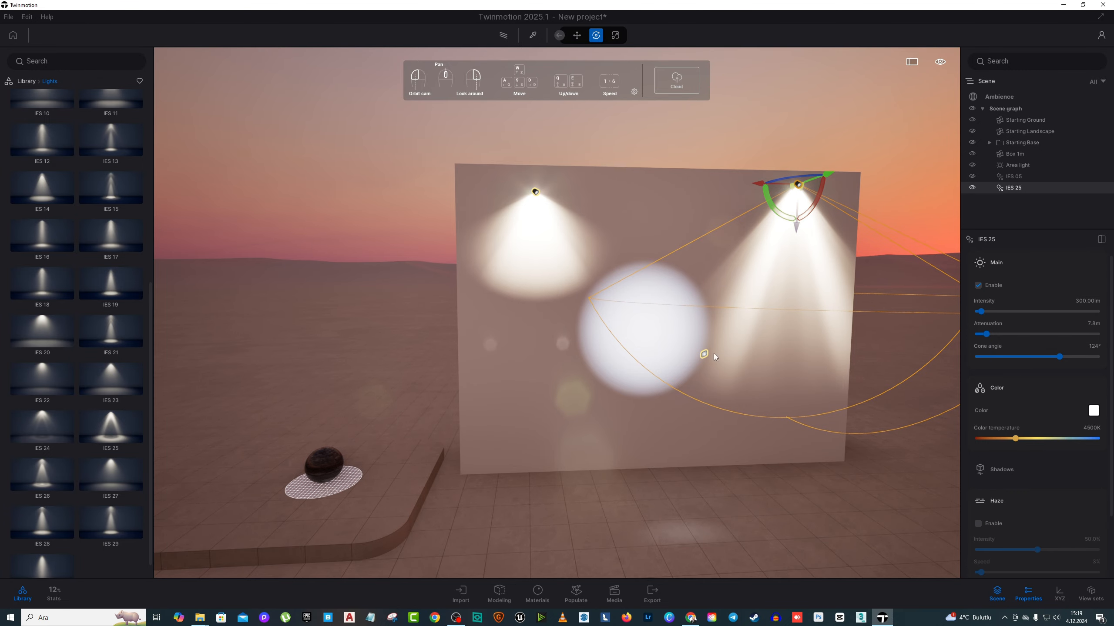
{"action": "right_click_drag", "start_coordinate": [654, 327], "coordinate": [824, 331]}
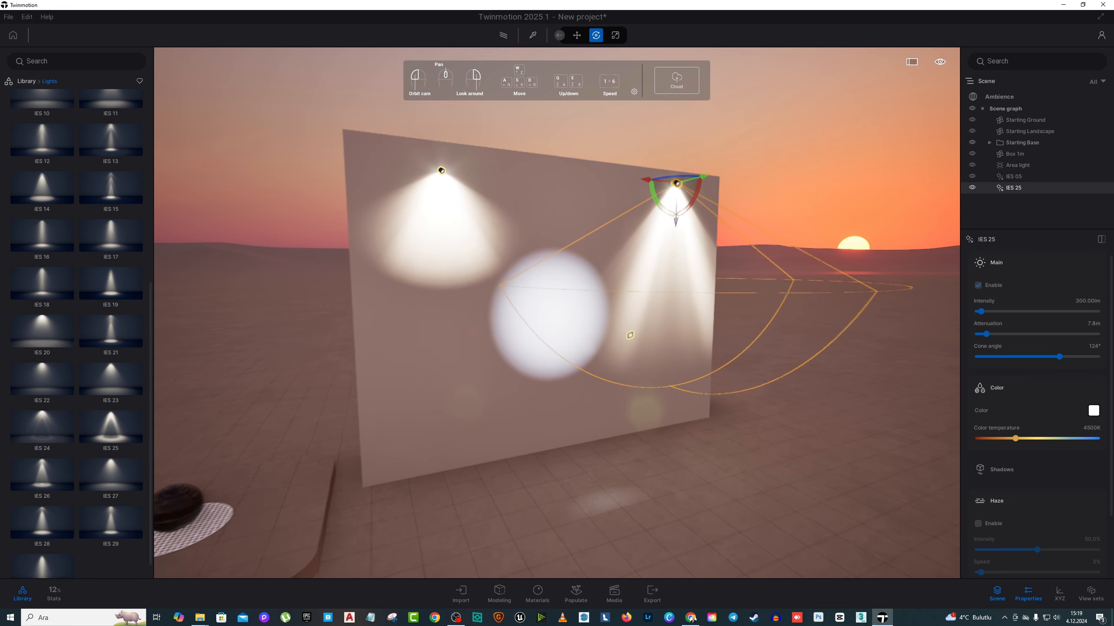